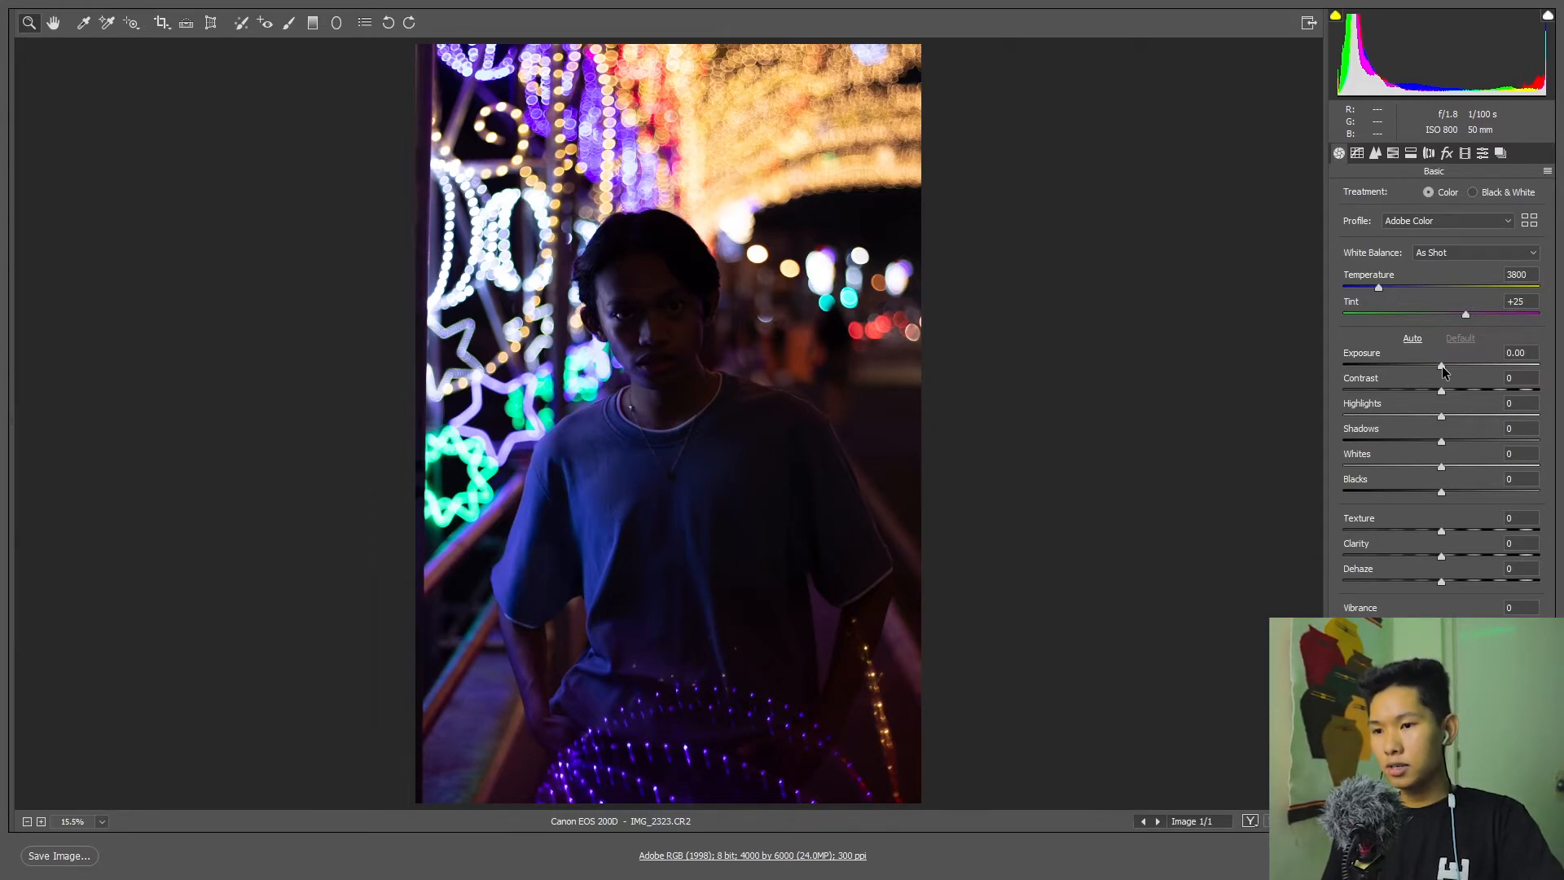
Set Exposure to +1.35, Contrast to -36, Highlights to -34, Shadows to +17, Whites to +16 and Blacks to -18.
{"action": "left_click_drag", "start_coordinate": [1442, 366], "coordinate": [1401, 412]}
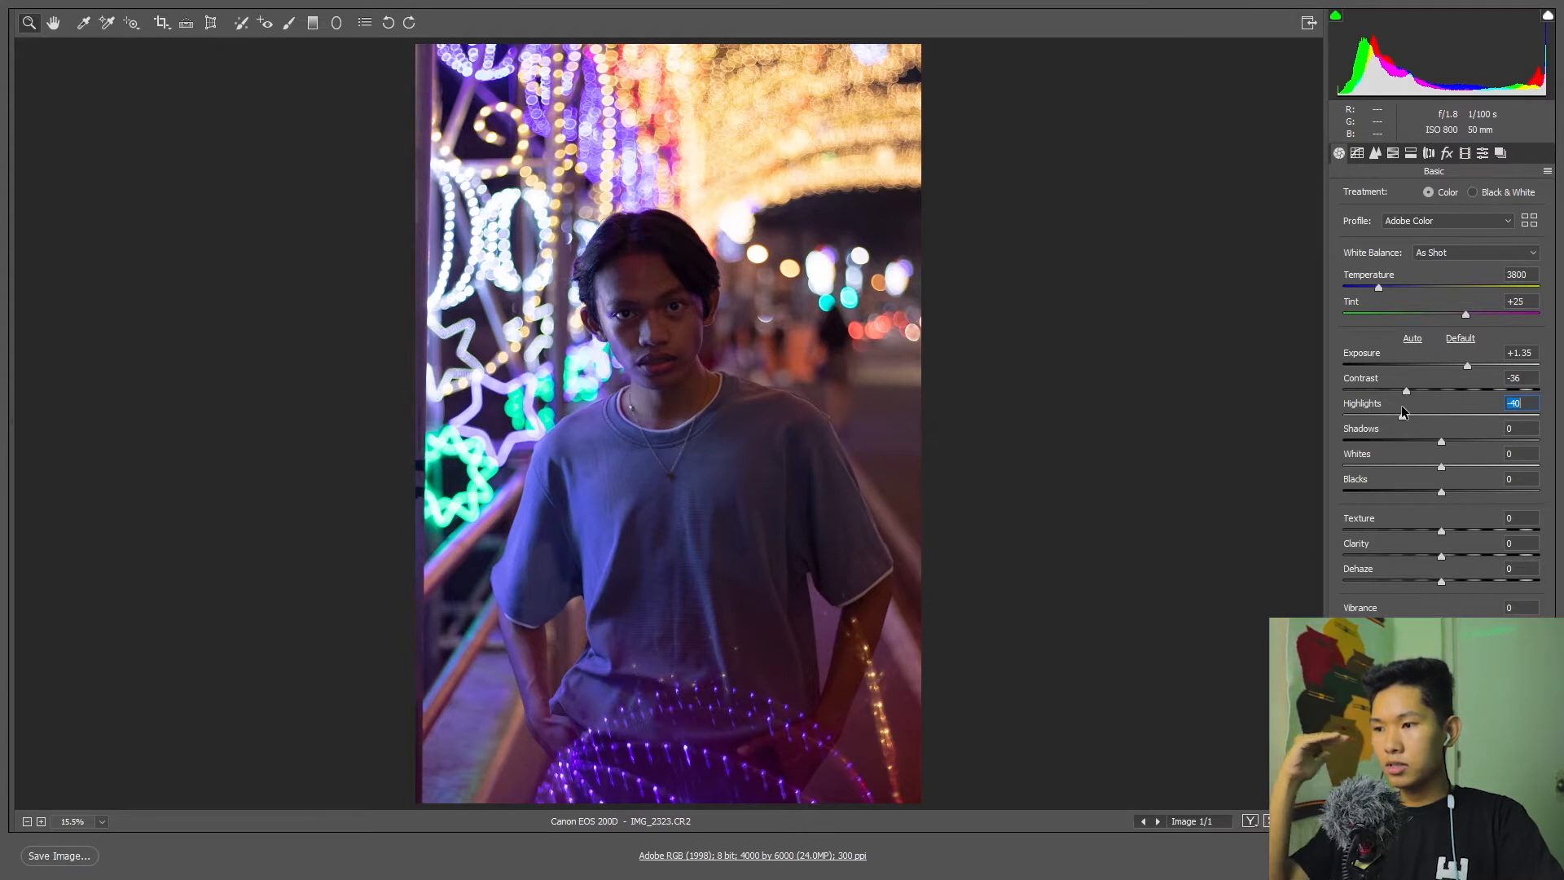
{"action": "mouse_move", "coordinate": [1401, 404]}
{"action": "left_mouse_down"}
{"action": "mouse_move", "coordinate": [1430, 408]}
{"action": "mouse_move", "coordinate": [1395, 415]}
{"action": "mouse_move", "coordinate": [1409, 418]}
{"action": "left_mouse_up"}
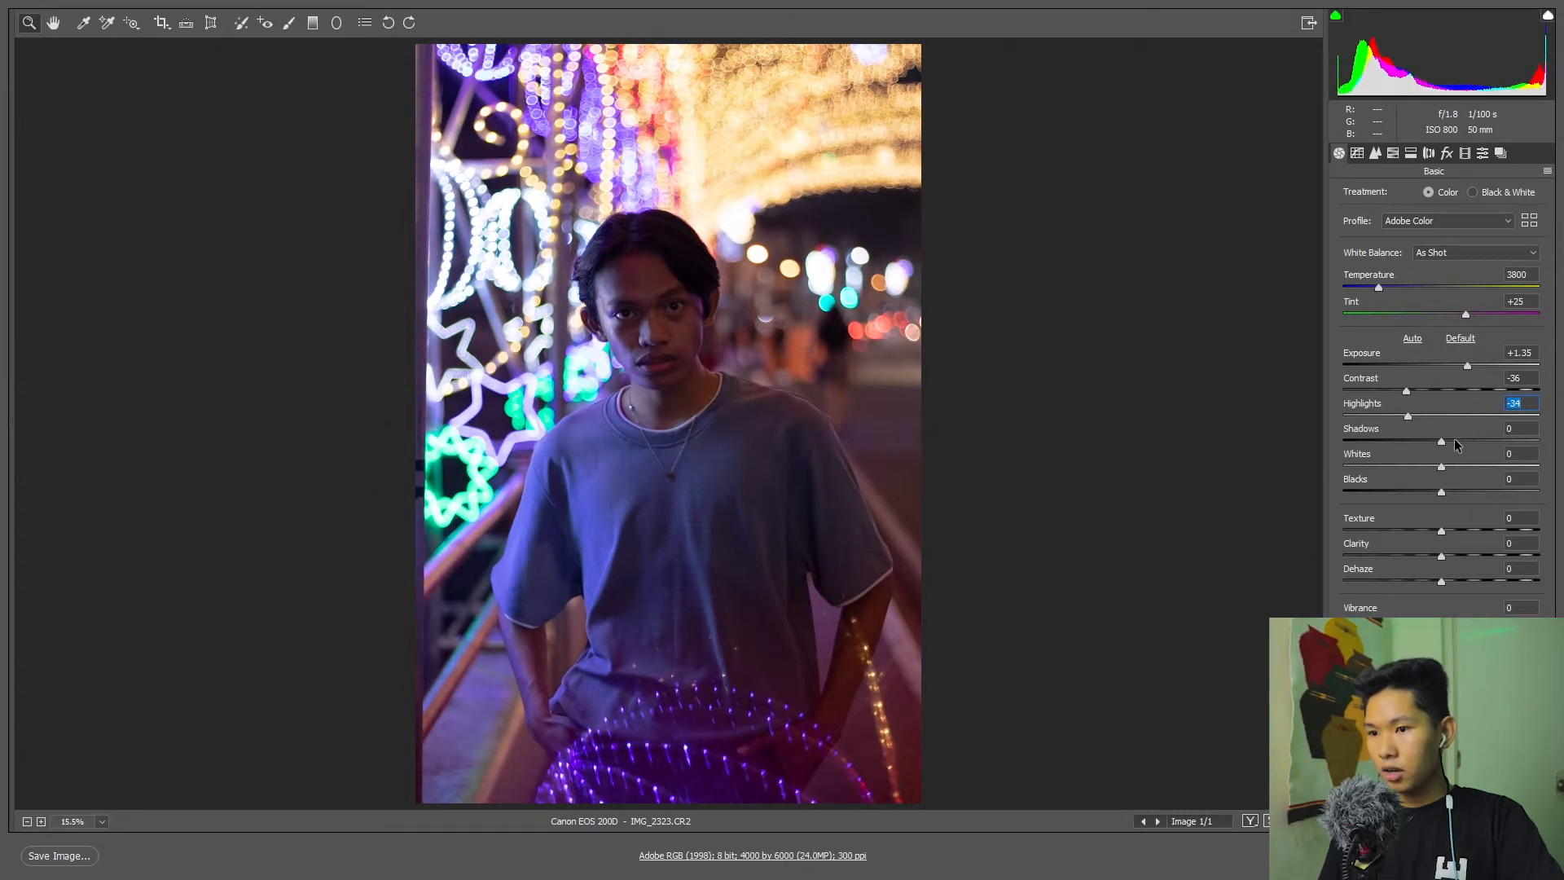
{"action": "left_click_drag", "start_coordinate": [1441, 439], "coordinate": [1420, 442]}
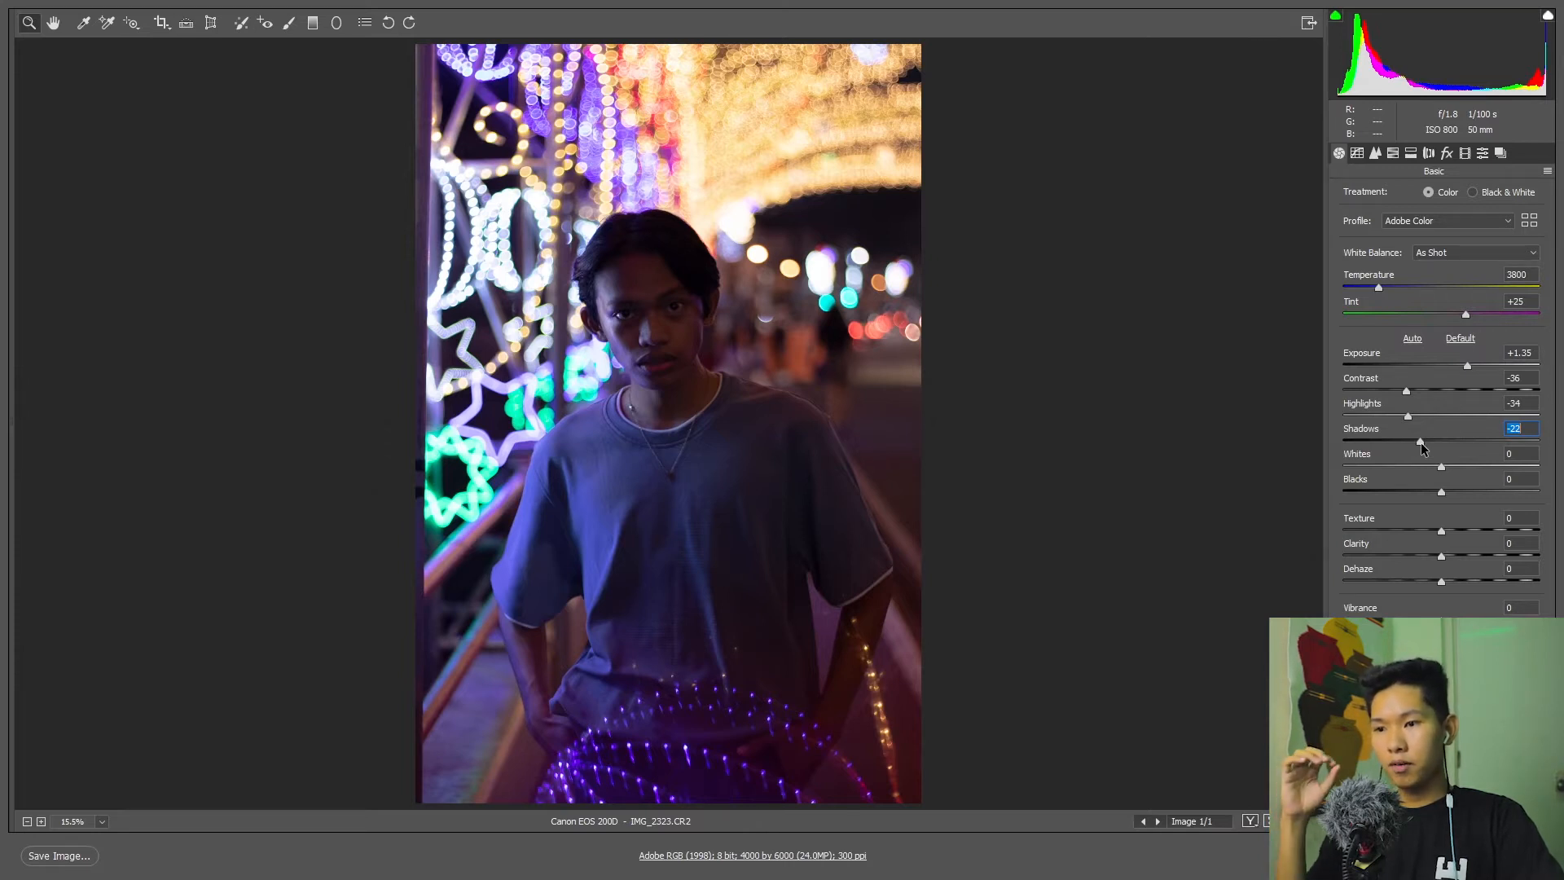
{"action": "left_click_drag", "start_coordinate": [1421, 442], "coordinate": [1431, 442]}
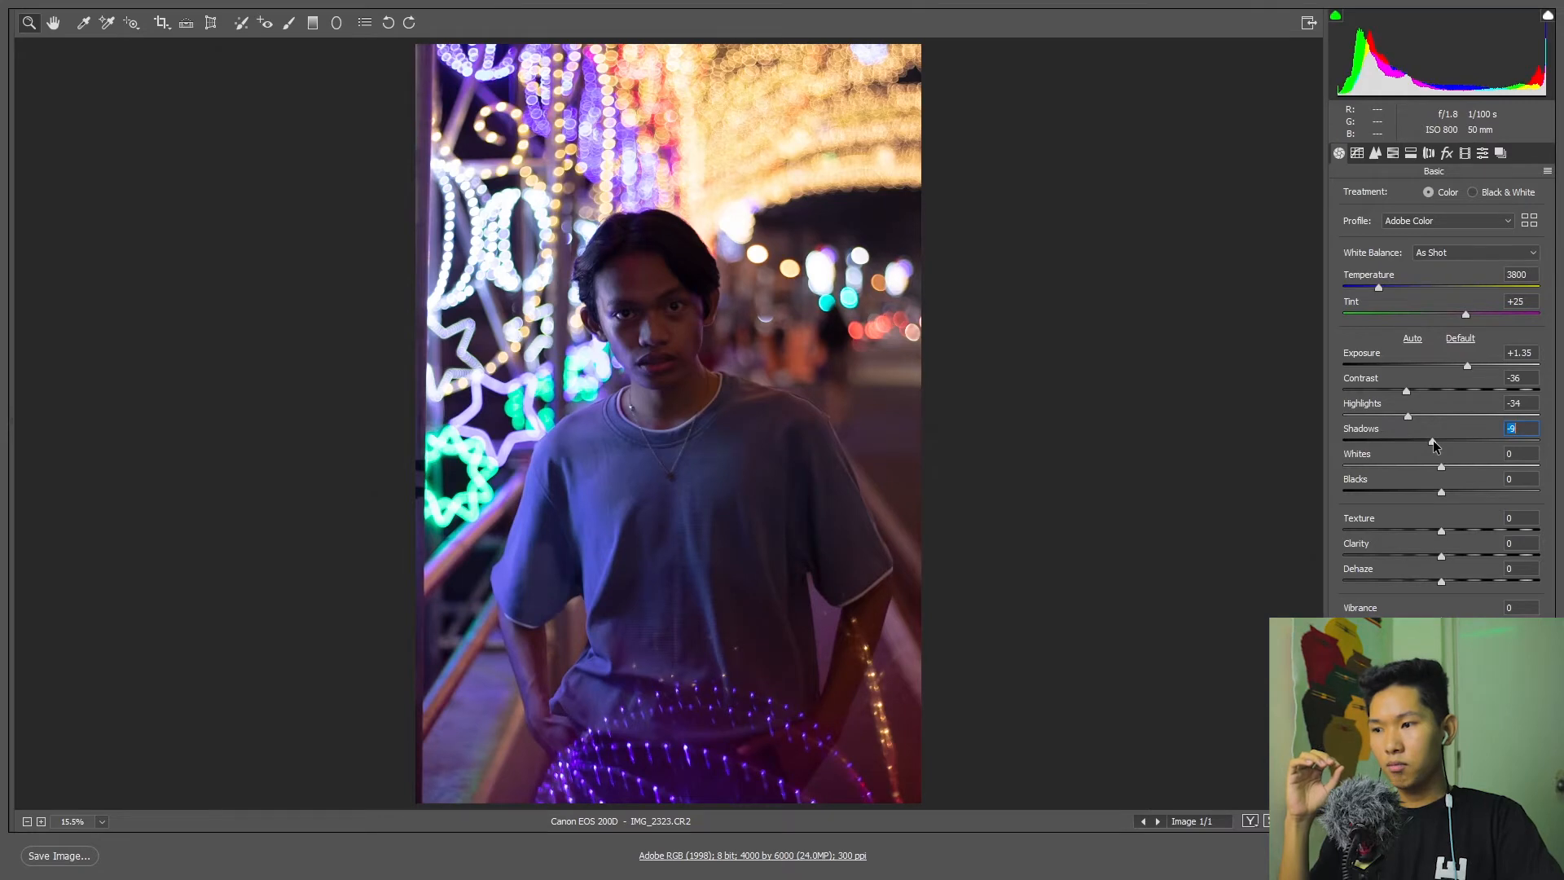
{"action": "mouse_move", "coordinate": [1433, 439]}
{"action": "left_mouse_down"}
{"action": "mouse_move", "coordinate": [1511, 443]}
{"action": "mouse_move", "coordinate": [1326, 459]}
{"action": "mouse_move", "coordinate": [1429, 432]}
{"action": "mouse_move", "coordinate": [1463, 440]}
{"action": "left_mouse_up"}
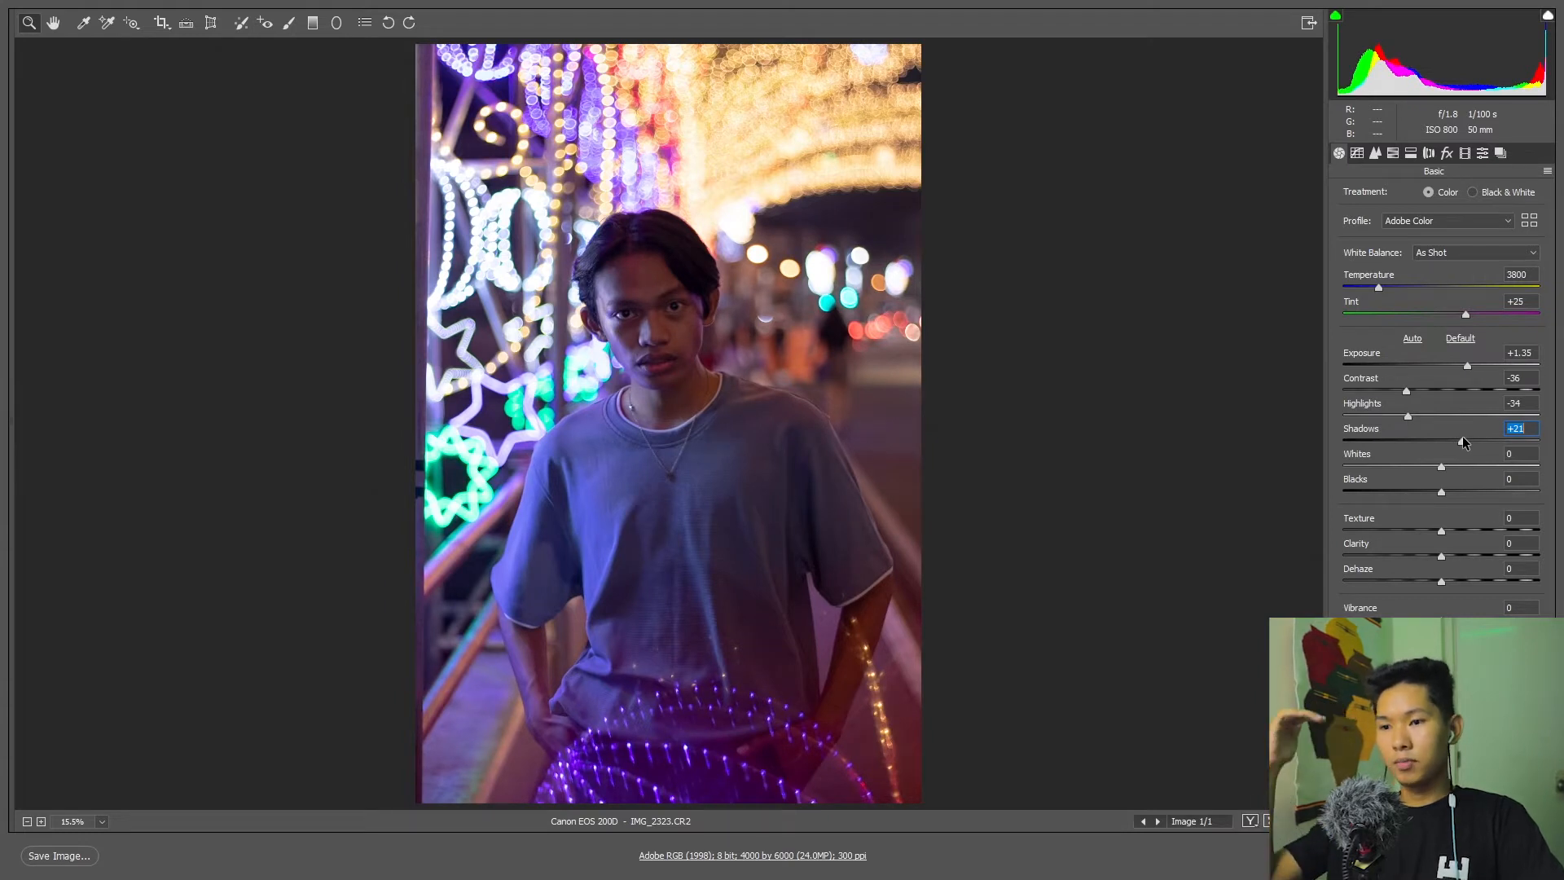
{"action": "left_click_drag", "start_coordinate": [1463, 441], "coordinate": [1458, 441]}
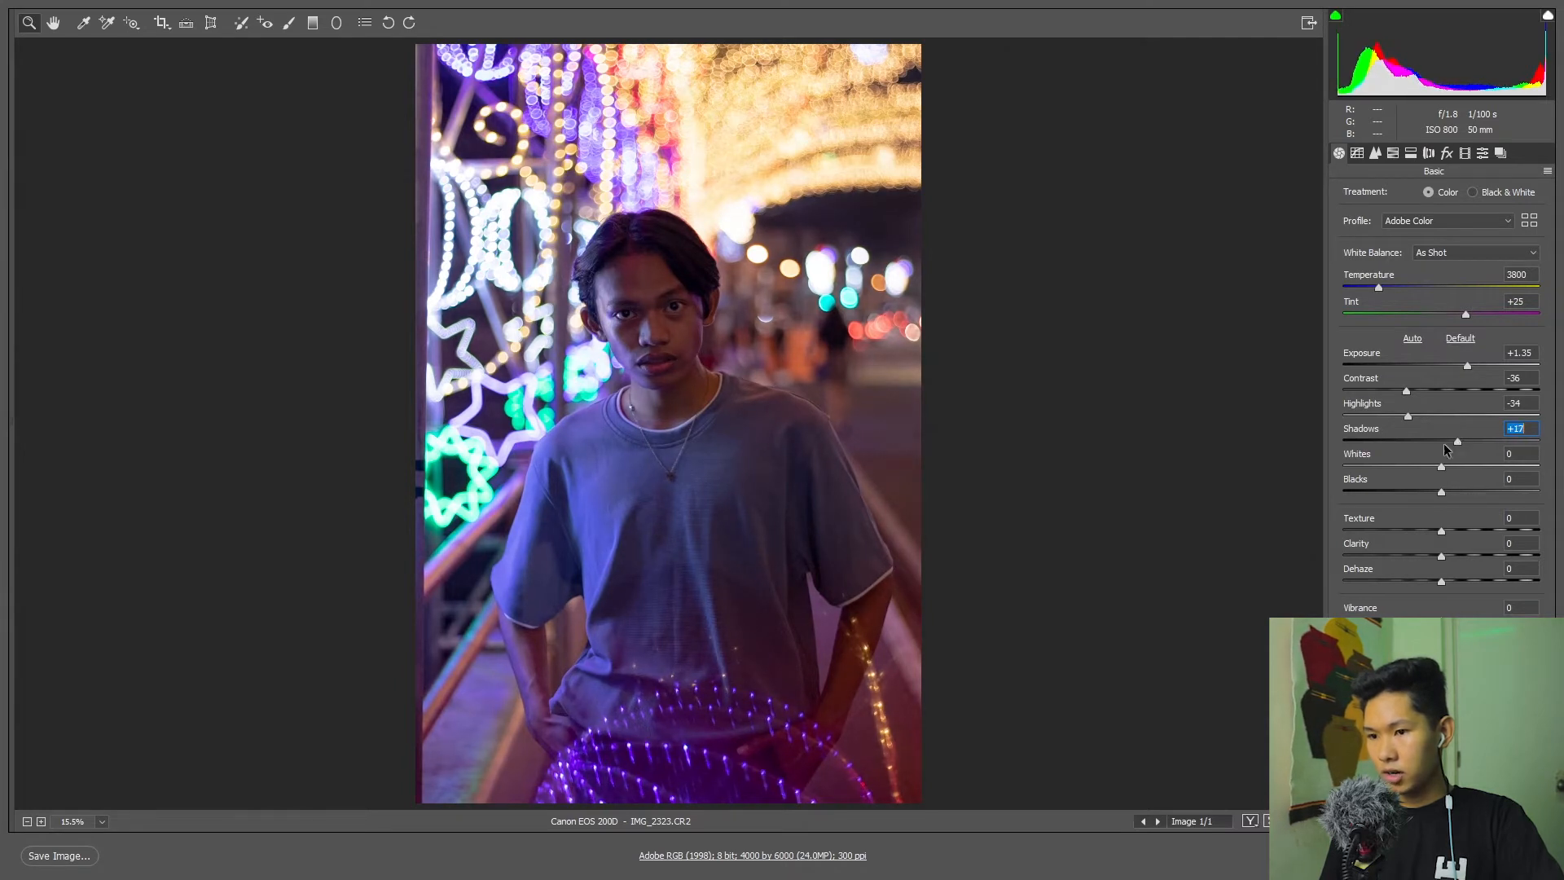
{"action": "left_click_drag", "start_coordinate": [1443, 466], "coordinate": [1460, 466]}
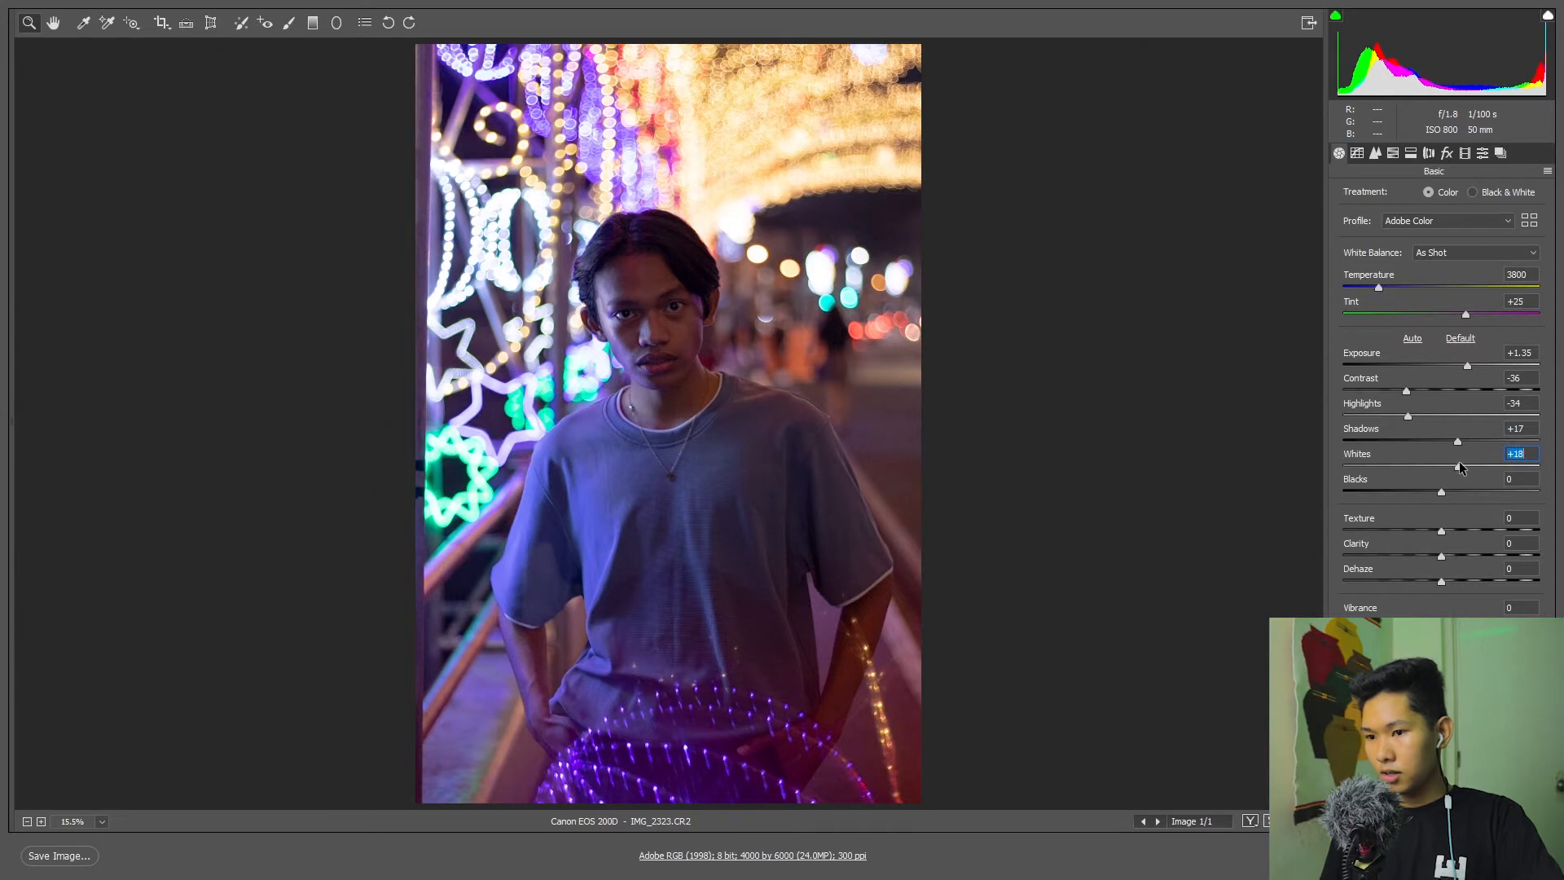
{"action": "left_click_drag", "start_coordinate": [1440, 493], "coordinate": [1423, 493]}
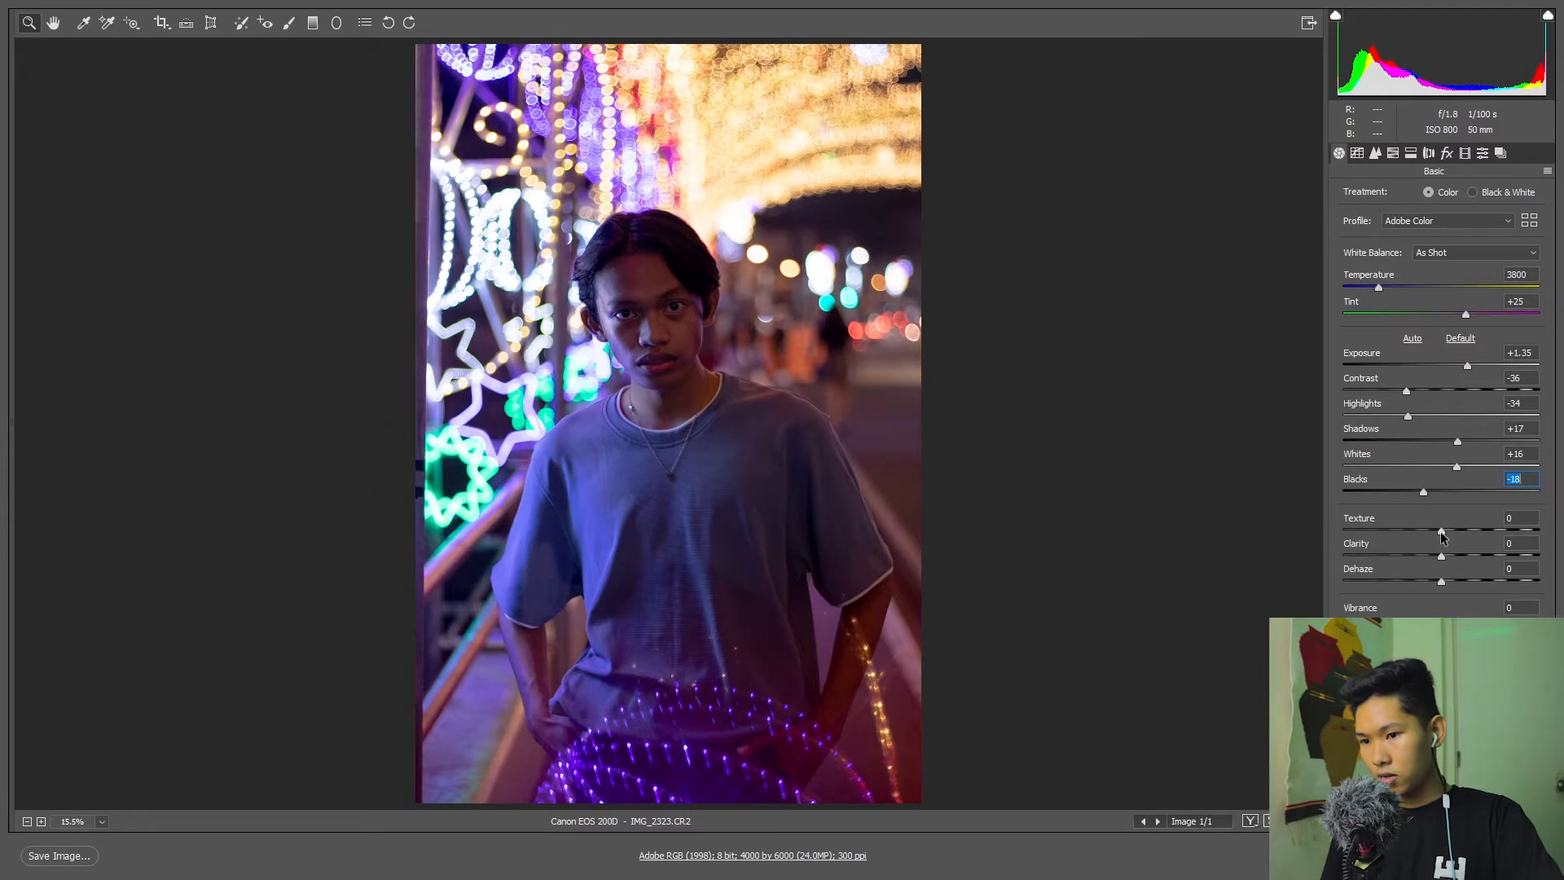
Set Texture to +12, Clarity to -13 and Vibrance to +12, and compare the photo with its unedited preview.
{"action": "mouse_move", "coordinate": [1440, 531]}
{"action": "left_mouse_down"}
{"action": "mouse_move", "coordinate": [1453, 535]}
{"action": "mouse_move", "coordinate": [1426, 558]}
{"action": "left_mouse_up"}
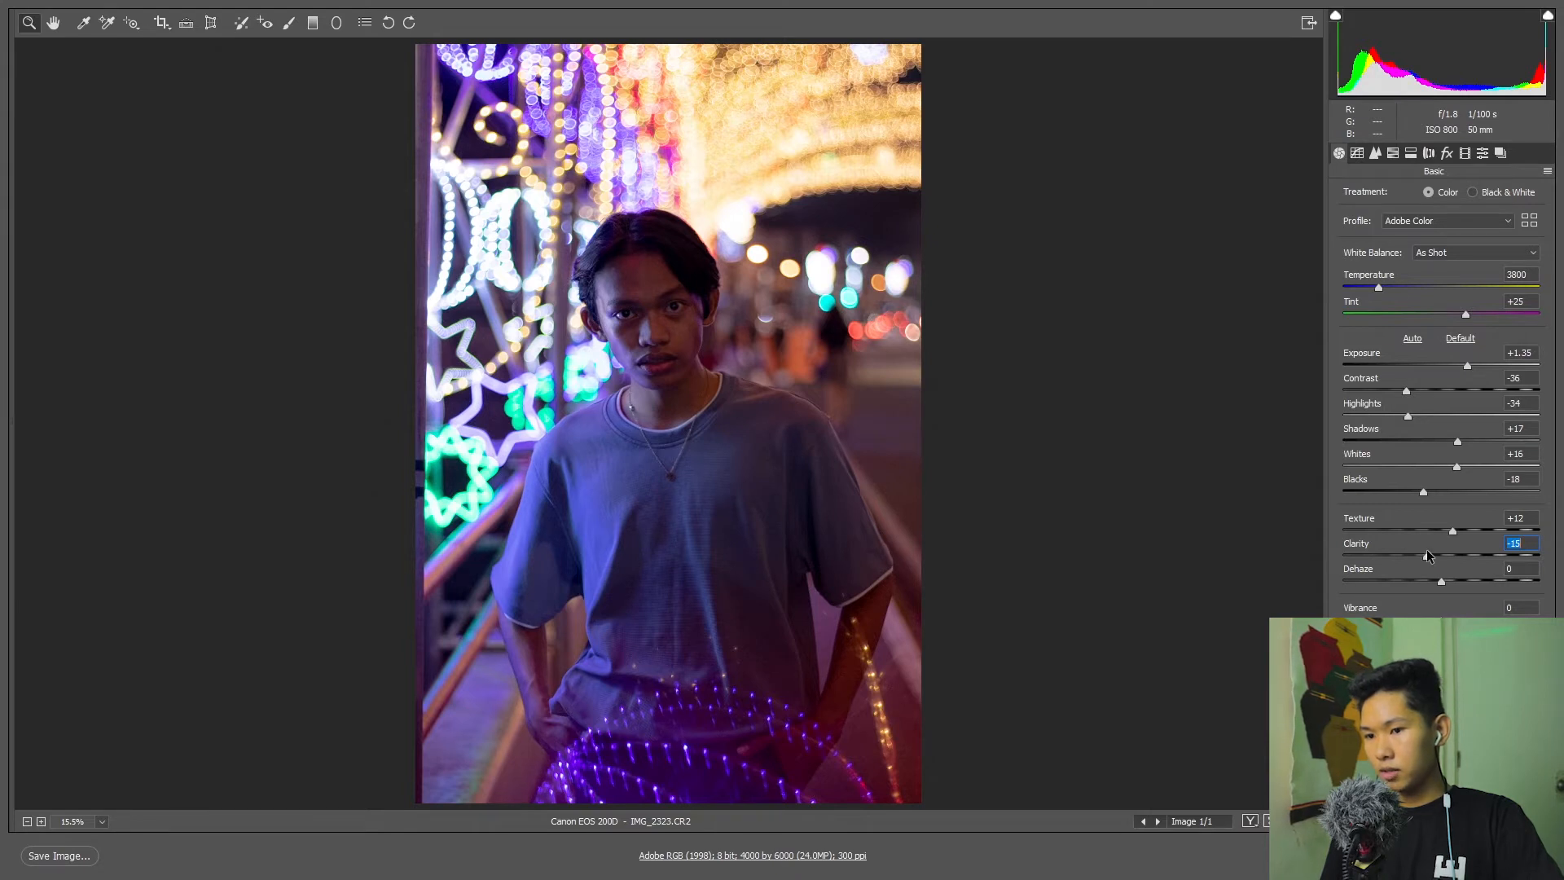
{"action": "left_click_drag", "start_coordinate": [1440, 621], "coordinate": [1453, 620]}
{"action": "left_click", "coordinate": [1440, 646]}
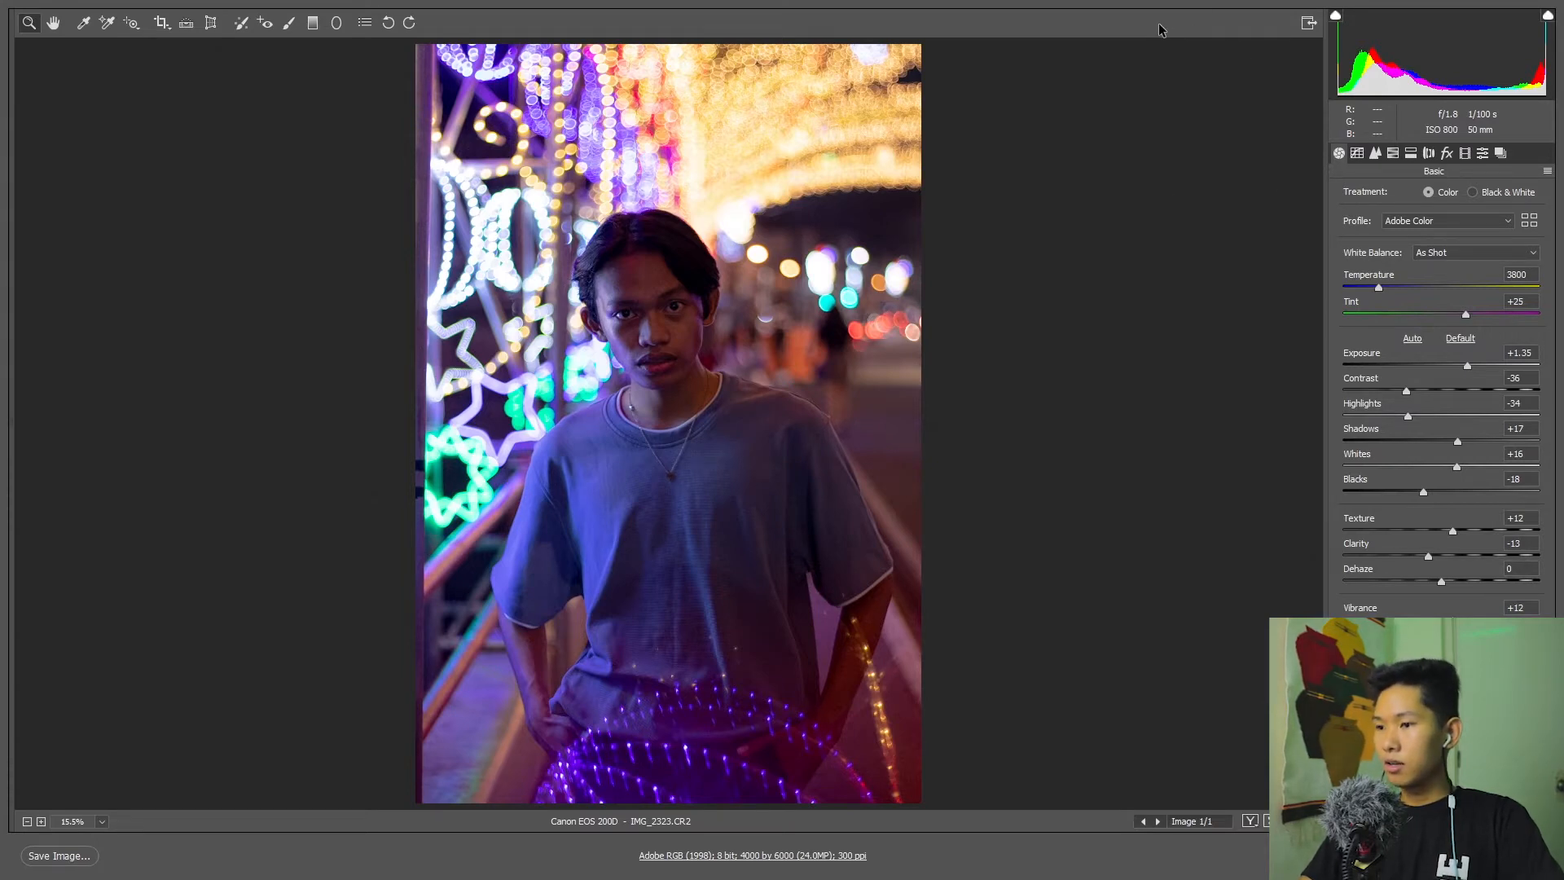
{"action": "key", "text": "p"}
{"action": "key", "text": "p"}
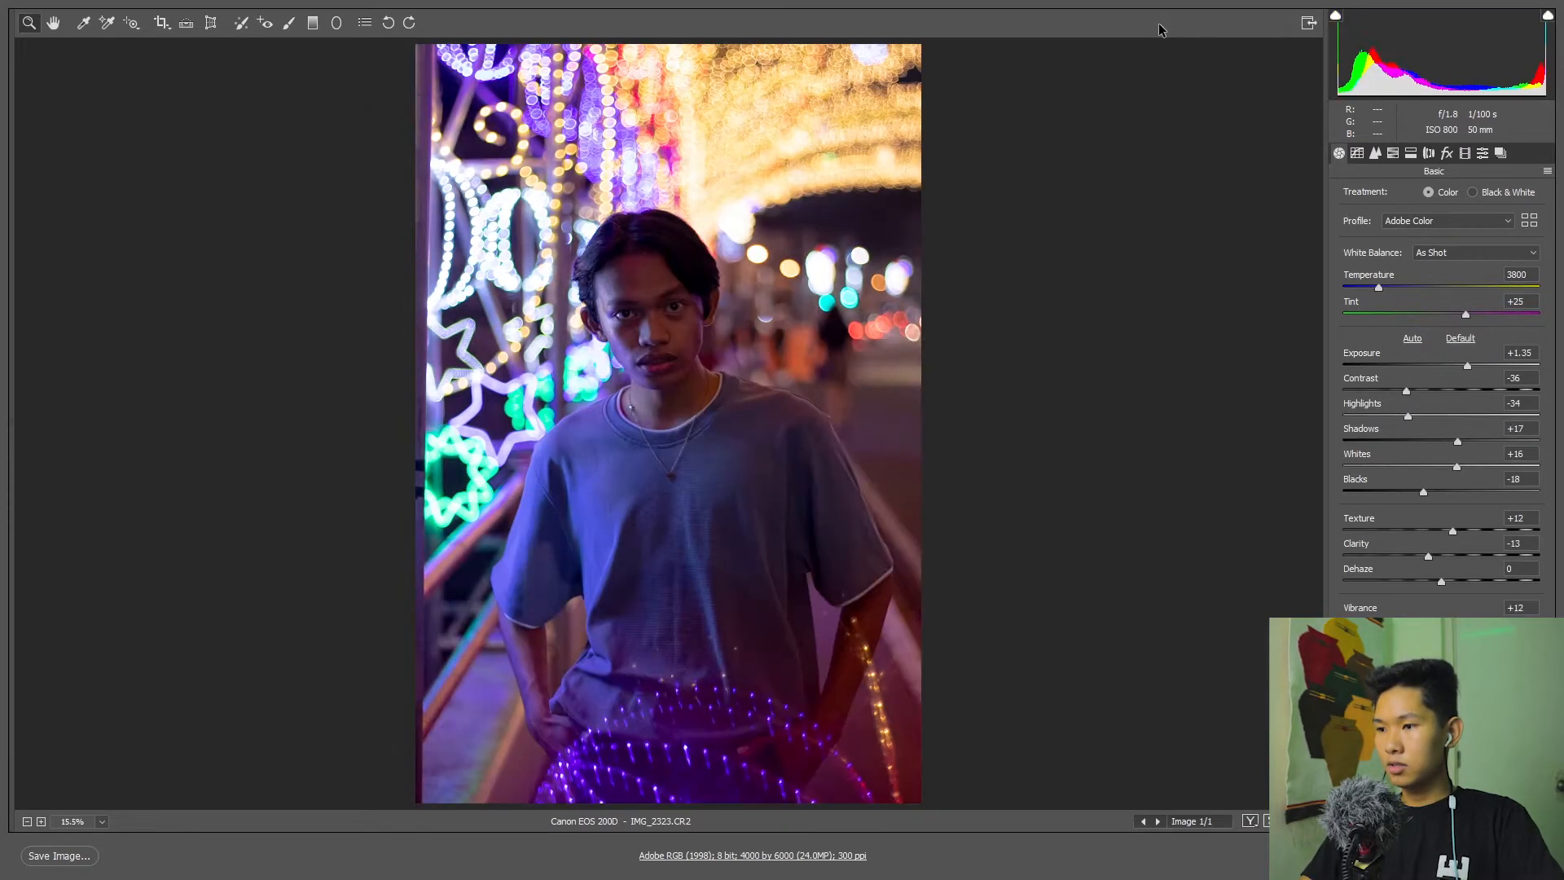
Set the sharpening Amount to 150 and Masking to 30 using the mask preview, and slightly raise luminance noise reduction.
{"action": "left_click", "coordinate": [1374, 154]}
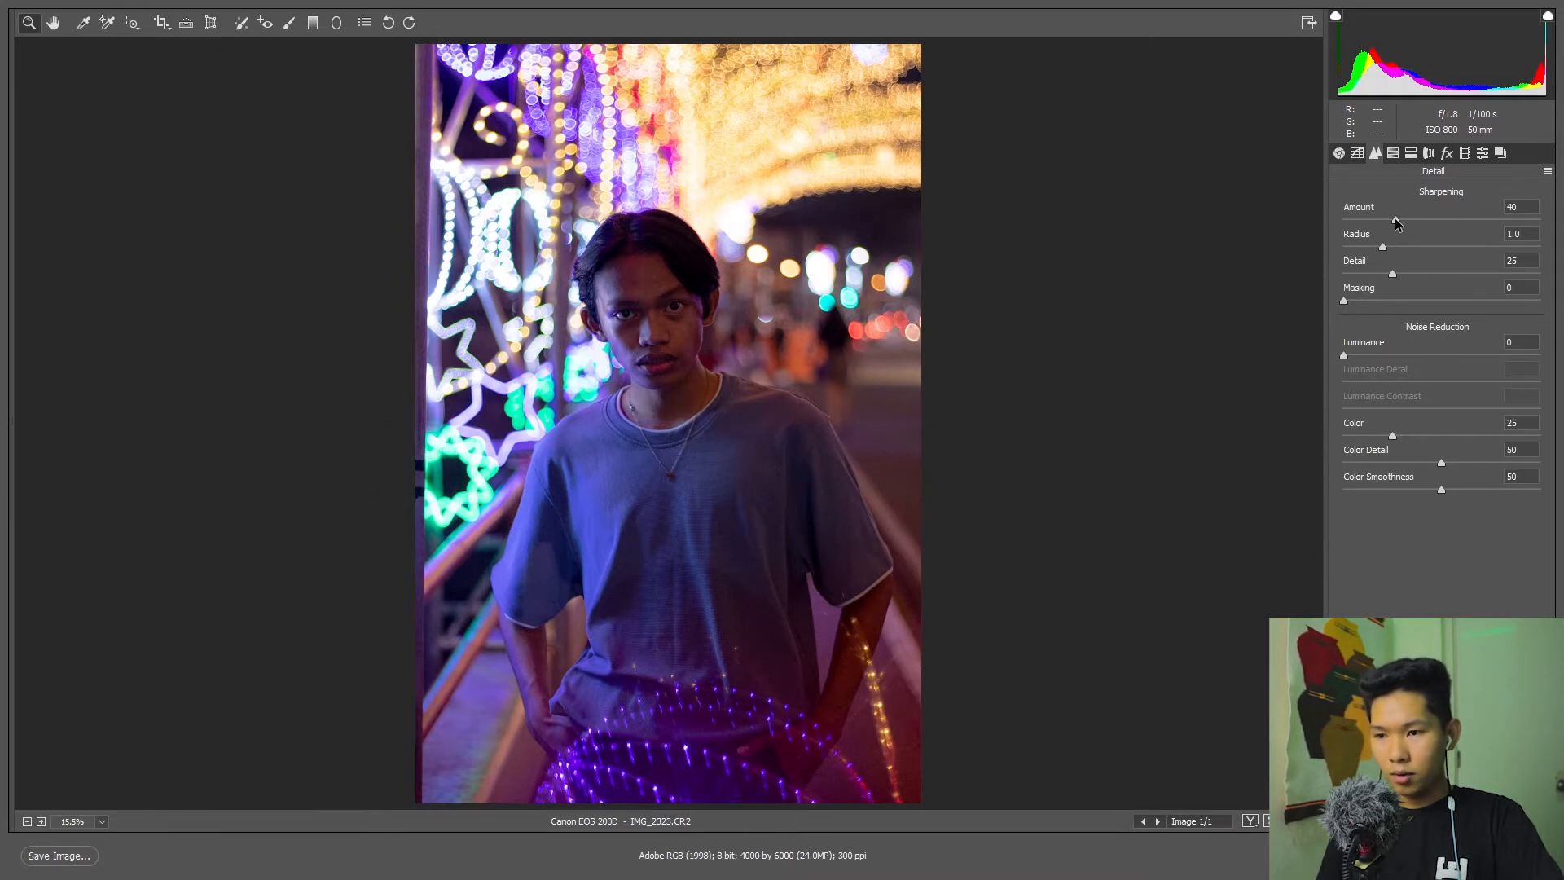
{"action": "left_click_drag", "start_coordinate": [1395, 220], "coordinate": [1561, 237]}
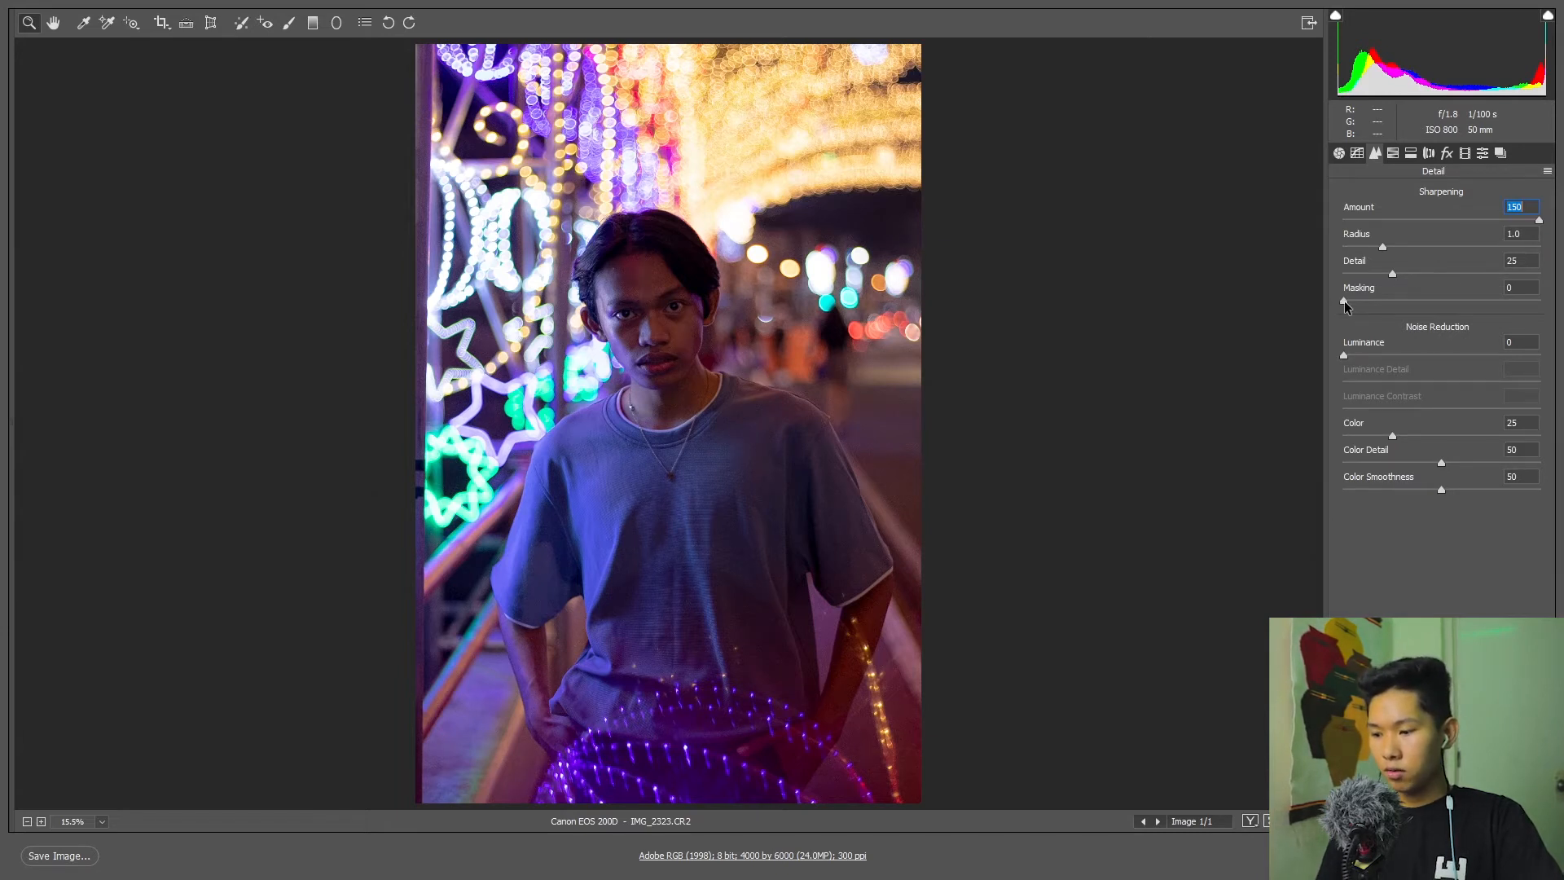
{"action": "key", "text": "alt"}
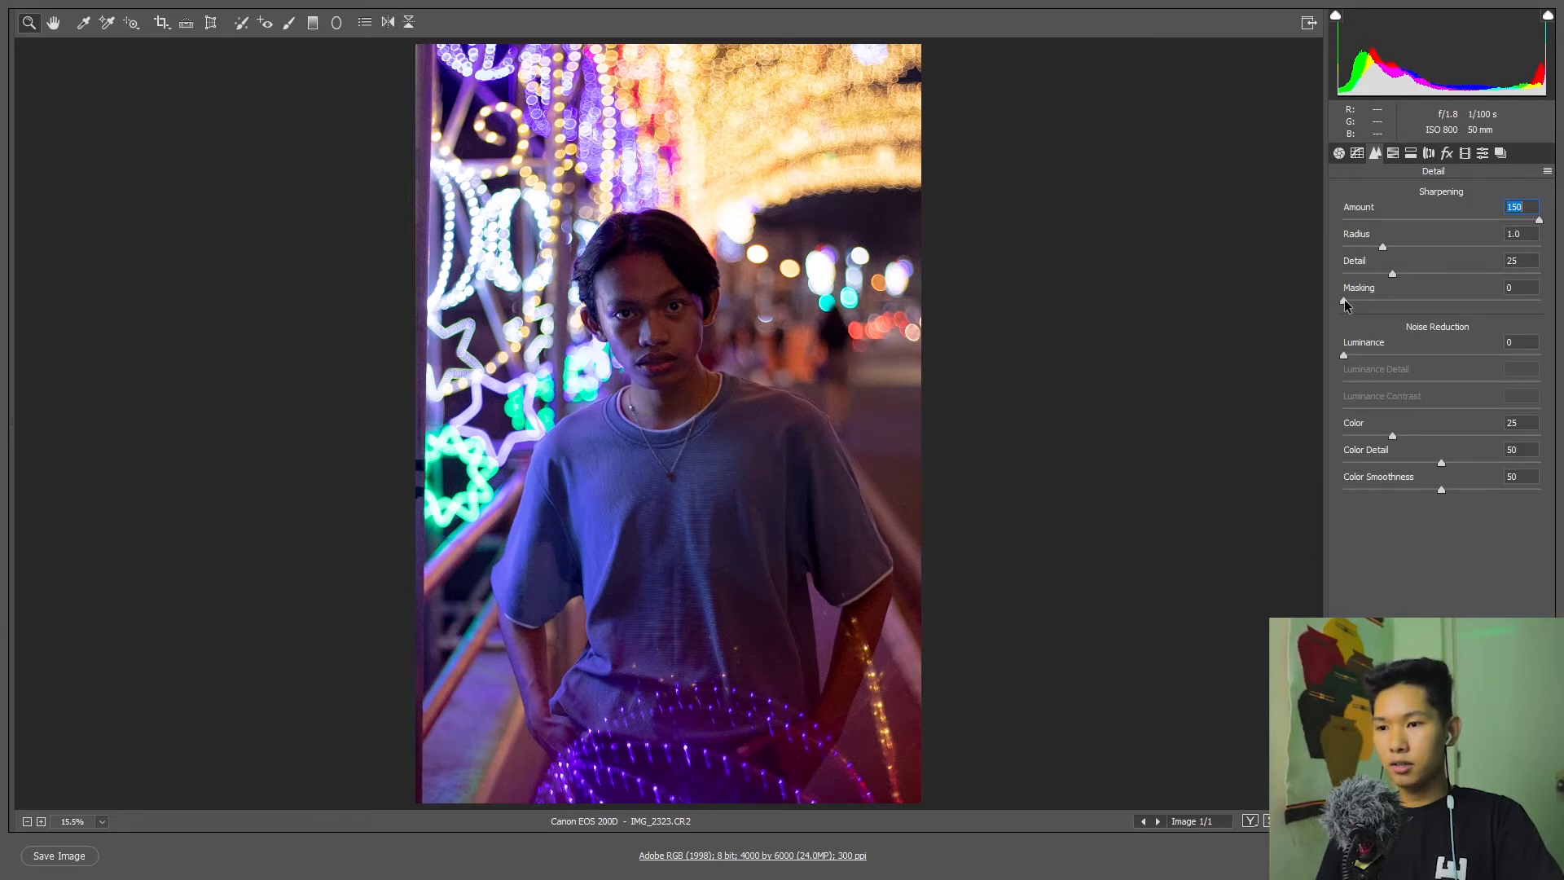
{"action": "left_click", "coordinate": [1344, 300], "text": "alt"}
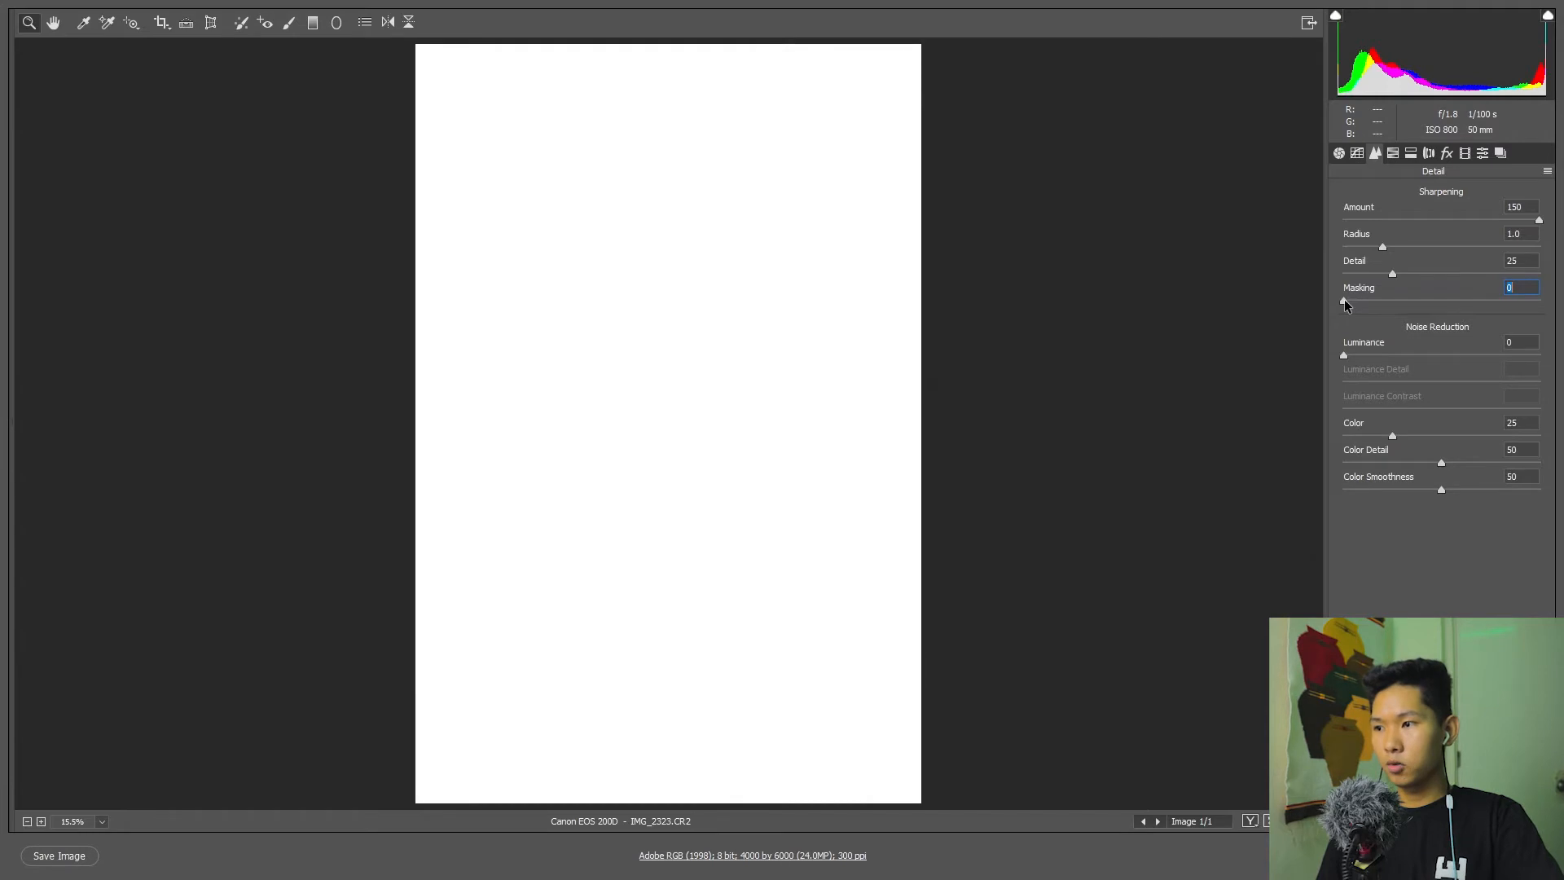
{"action": "left_click_drag", "start_coordinate": [1343, 300], "coordinate": [1561, 303]}
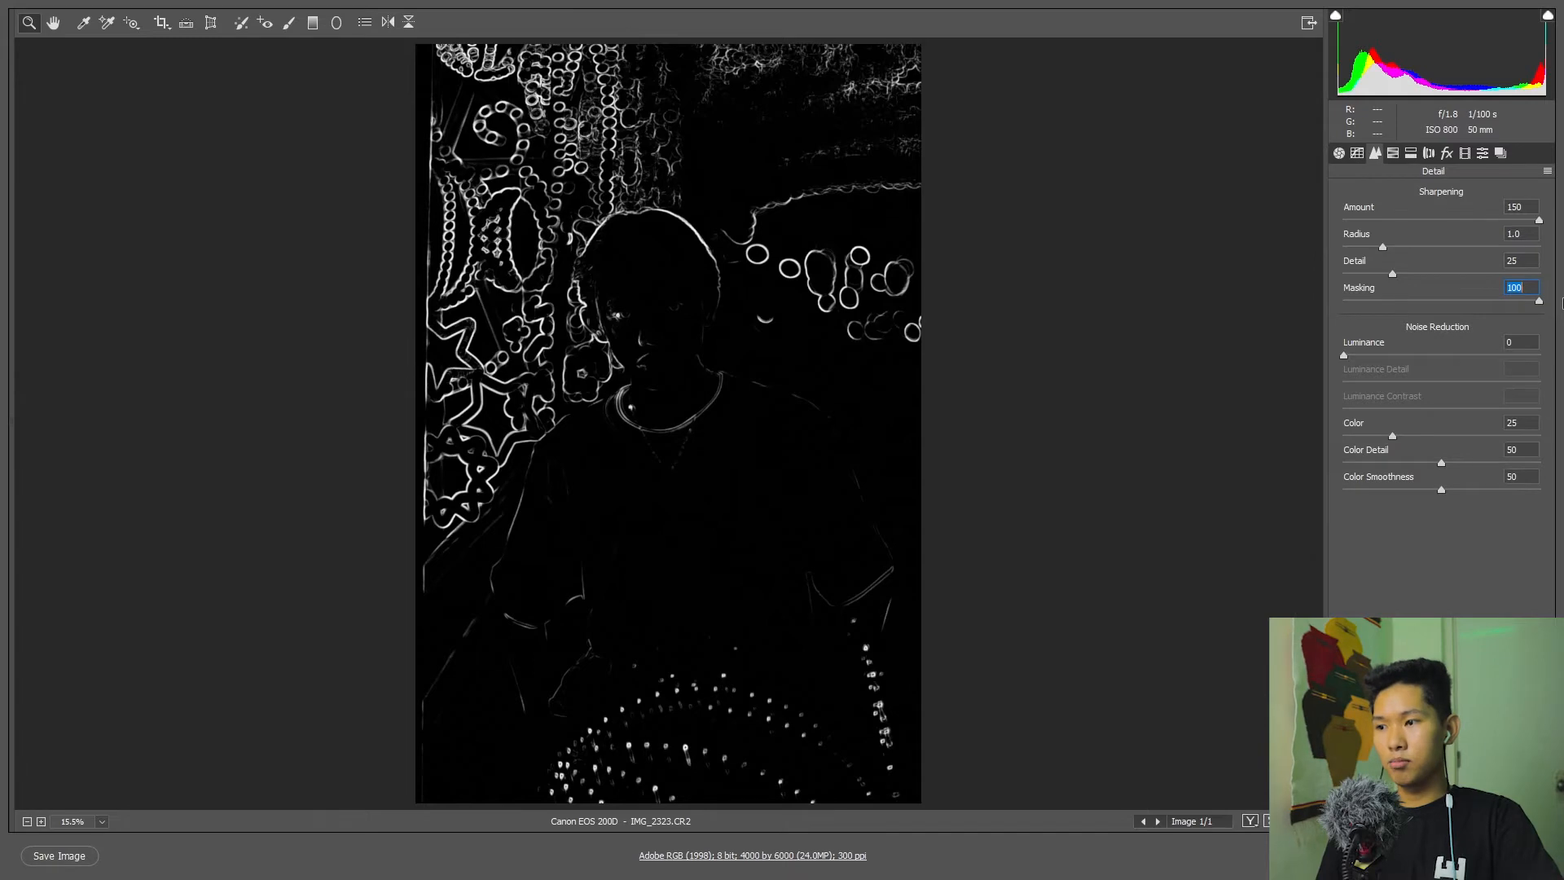
{"action": "left_click_drag", "start_coordinate": [1562, 303], "coordinate": [1403, 299]}
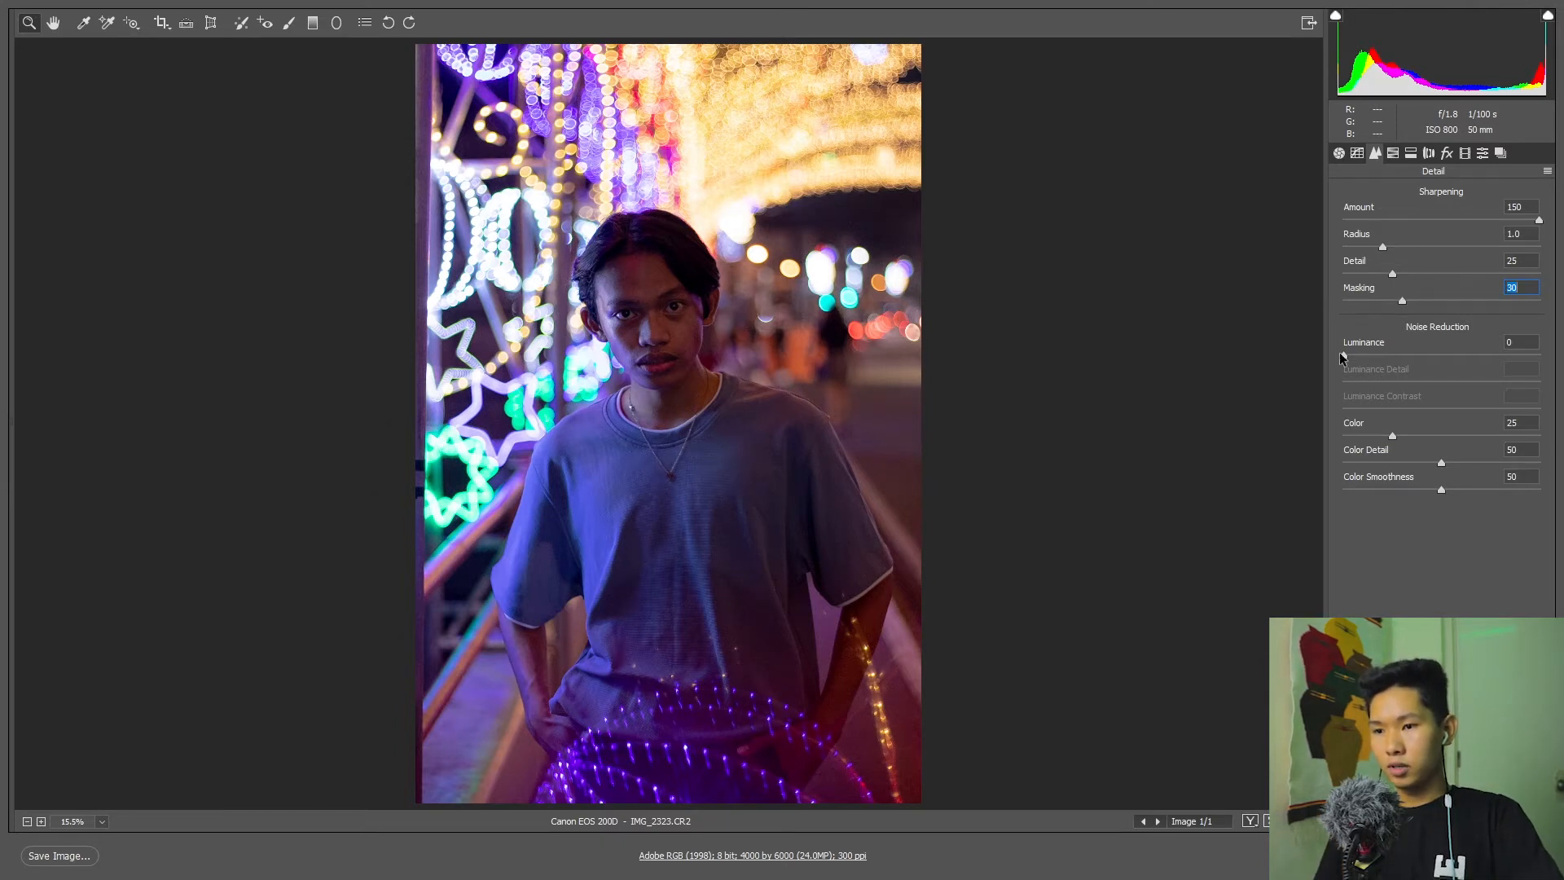
{"action": "left_click_drag", "start_coordinate": [1342, 358], "coordinate": [1354, 356]}
Shift the HSL hues to Purples -49, Blues -37, Magentas -27, Aquas +76, Greens -63, Yellows -58 and Oranges -16.
{"action": "left_click", "coordinate": [1393, 153]}
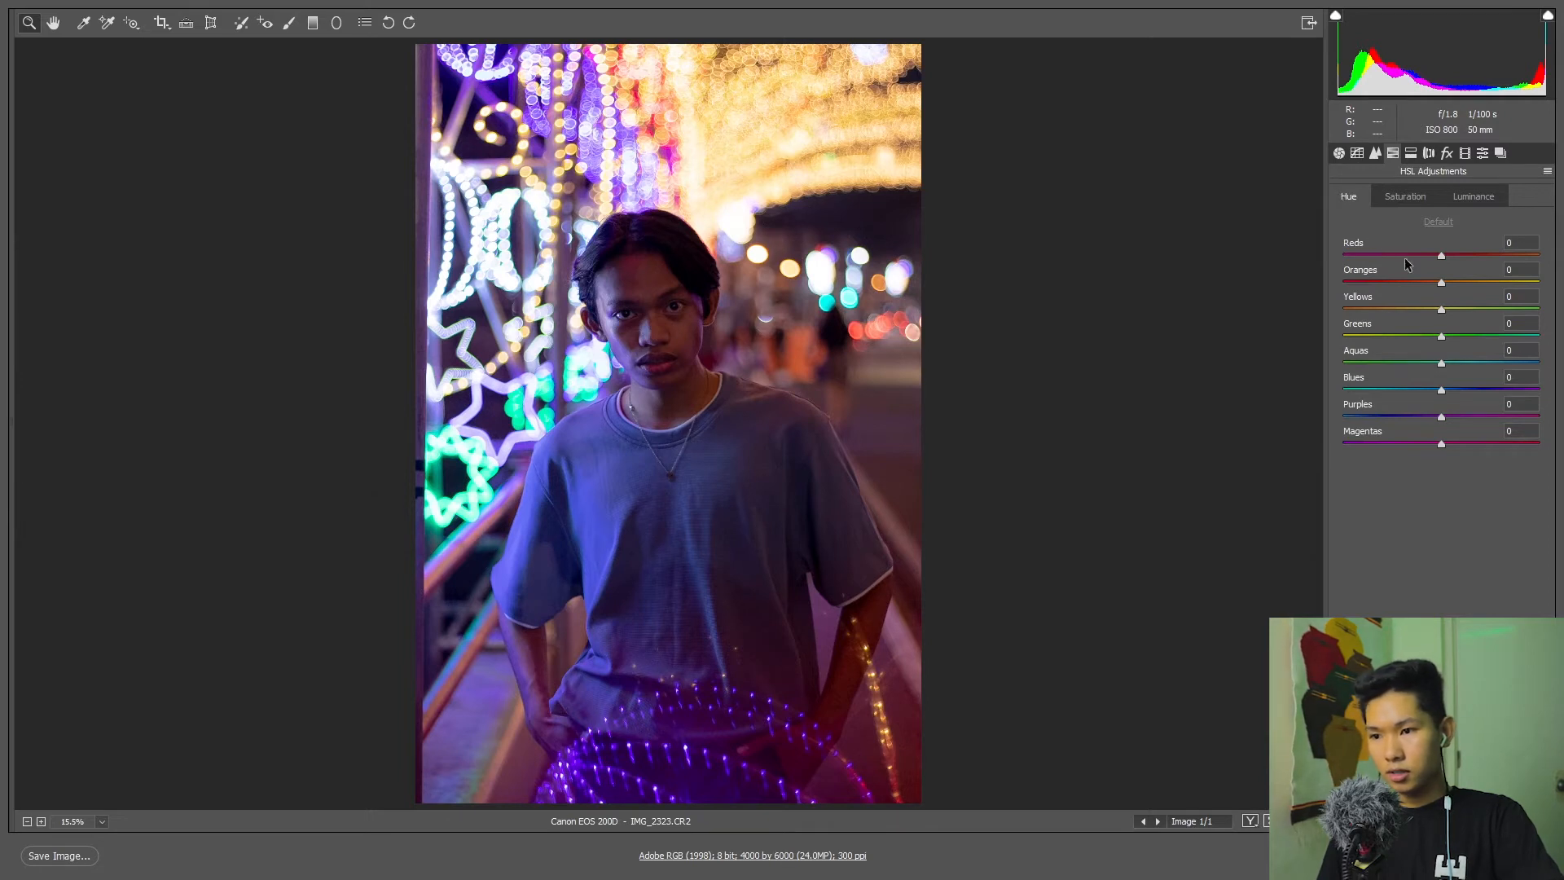
{"action": "left_click_drag", "start_coordinate": [1440, 417], "coordinate": [1422, 392]}
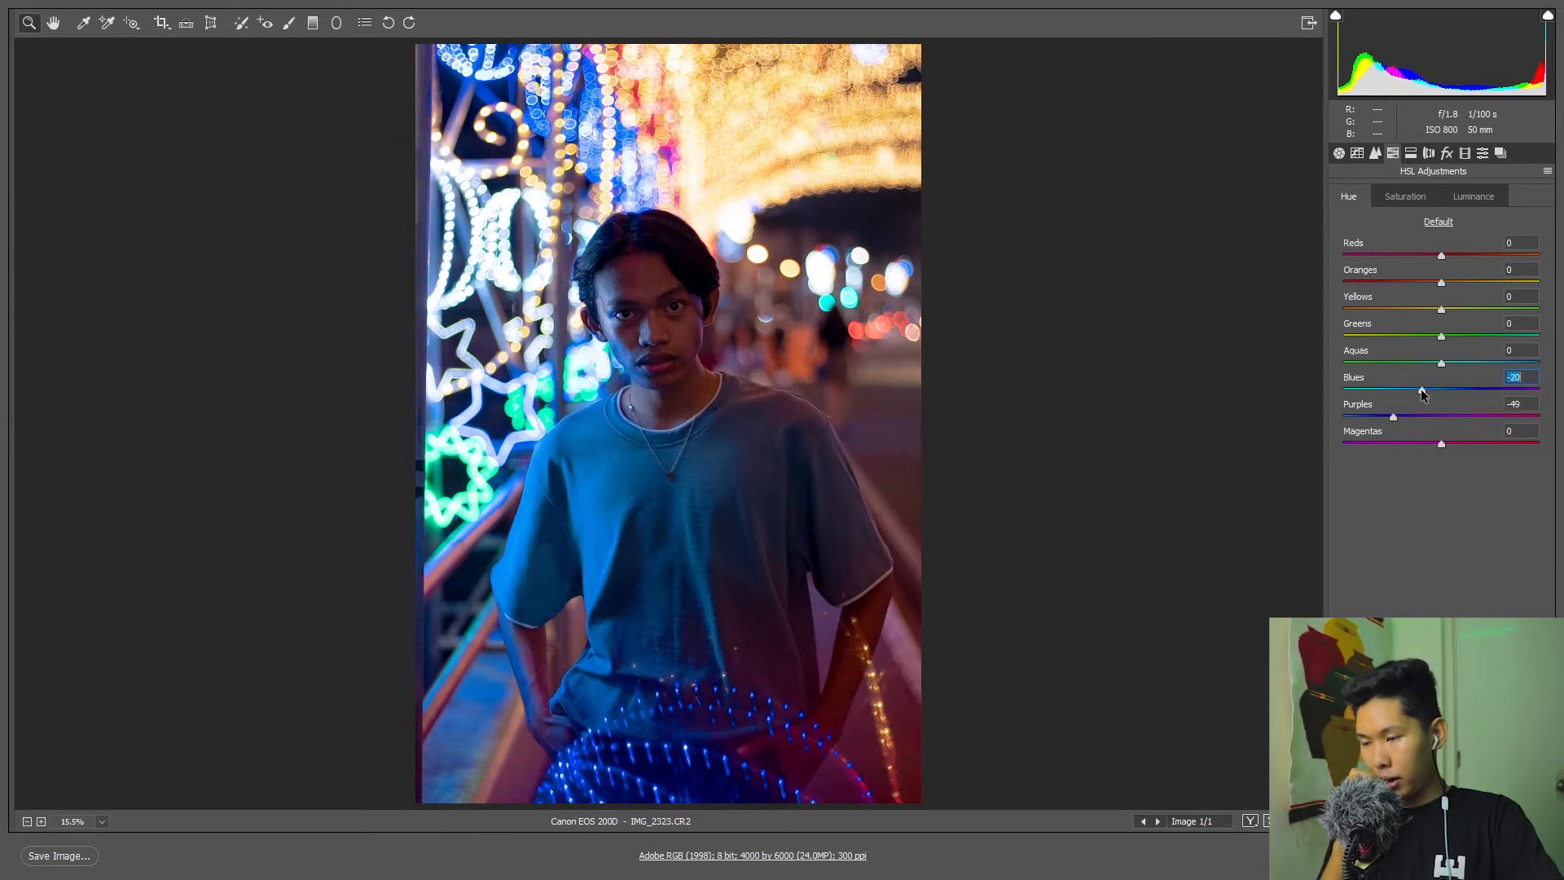
{"action": "left_click_drag", "start_coordinate": [1422, 392], "coordinate": [1407, 392]}
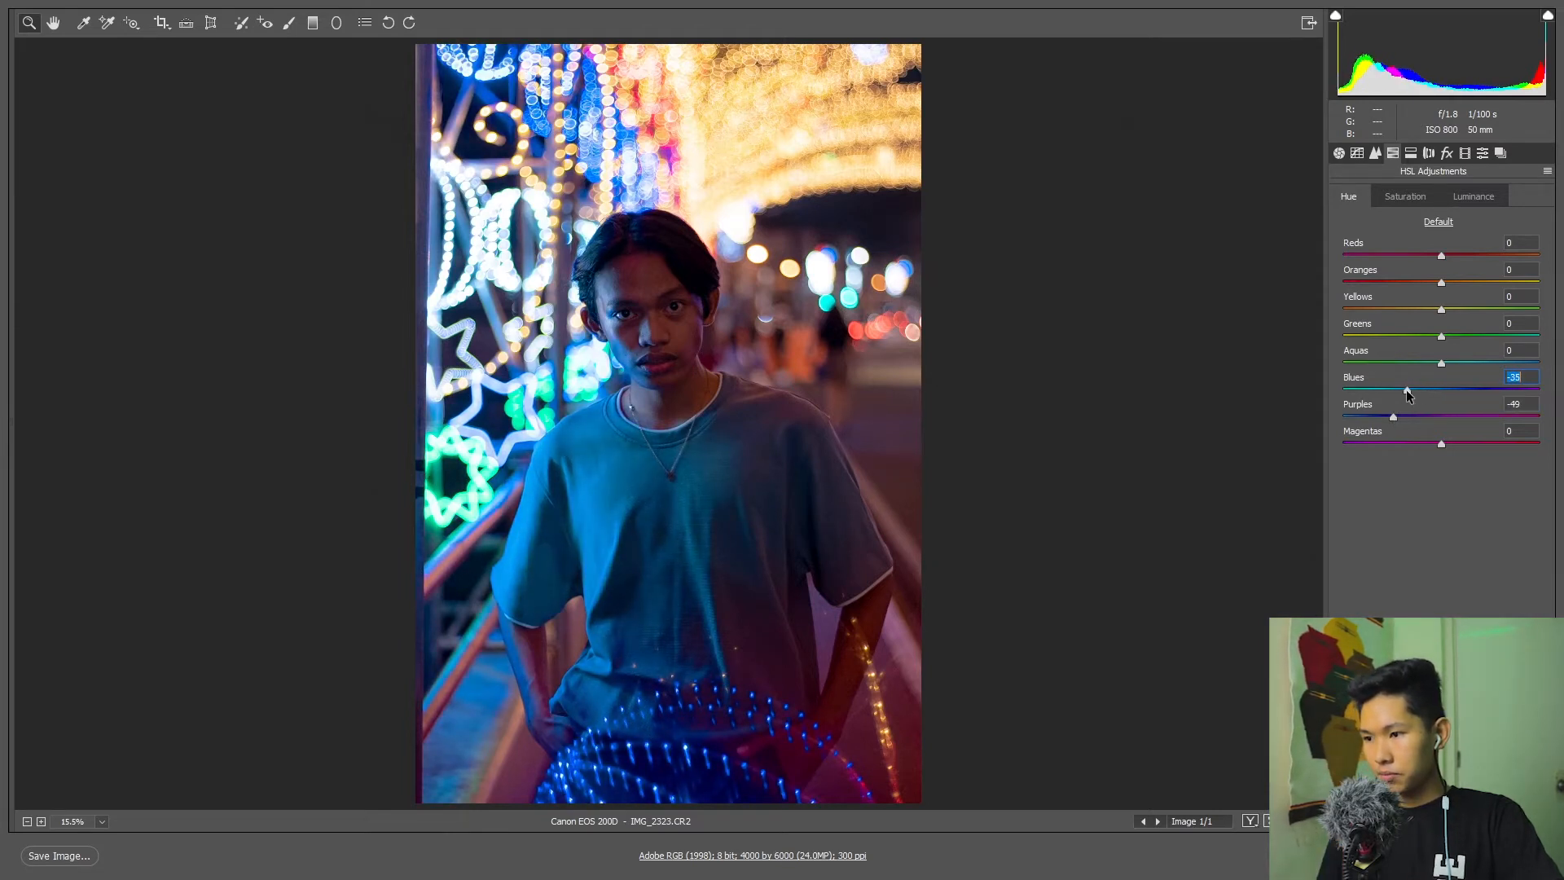
{"action": "mouse_move", "coordinate": [1426, 445]}
{"action": "left_mouse_down"}
{"action": "mouse_move", "coordinate": [1407, 439]}
{"action": "mouse_move", "coordinate": [1445, 438]}
{"action": "mouse_move", "coordinate": [1414, 438]}
{"action": "left_mouse_up"}
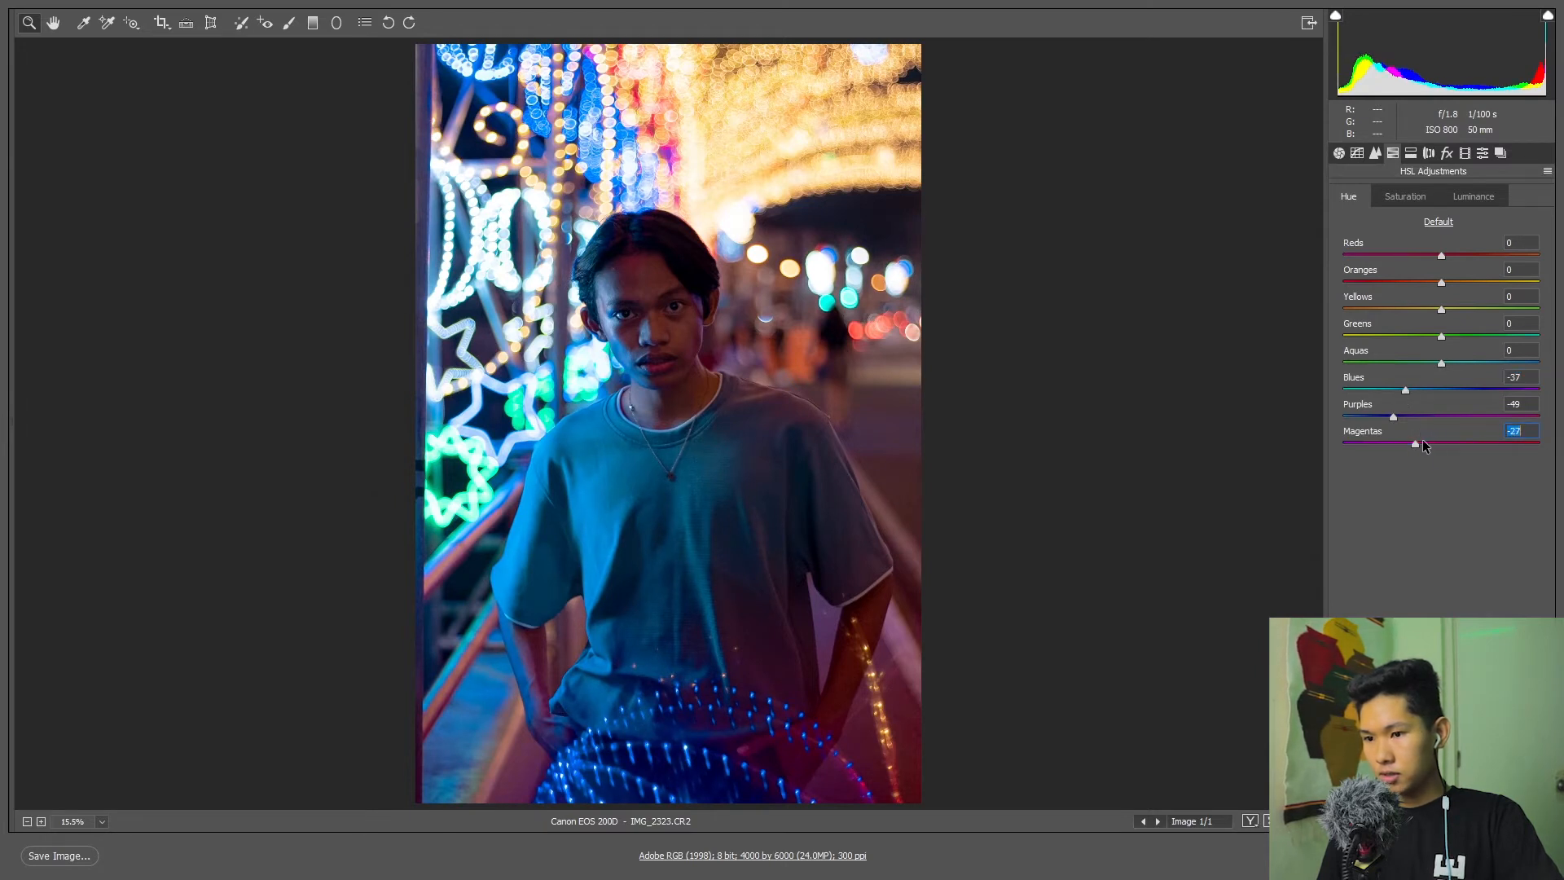
{"action": "left_click_drag", "start_coordinate": [1448, 365], "coordinate": [1518, 378]}
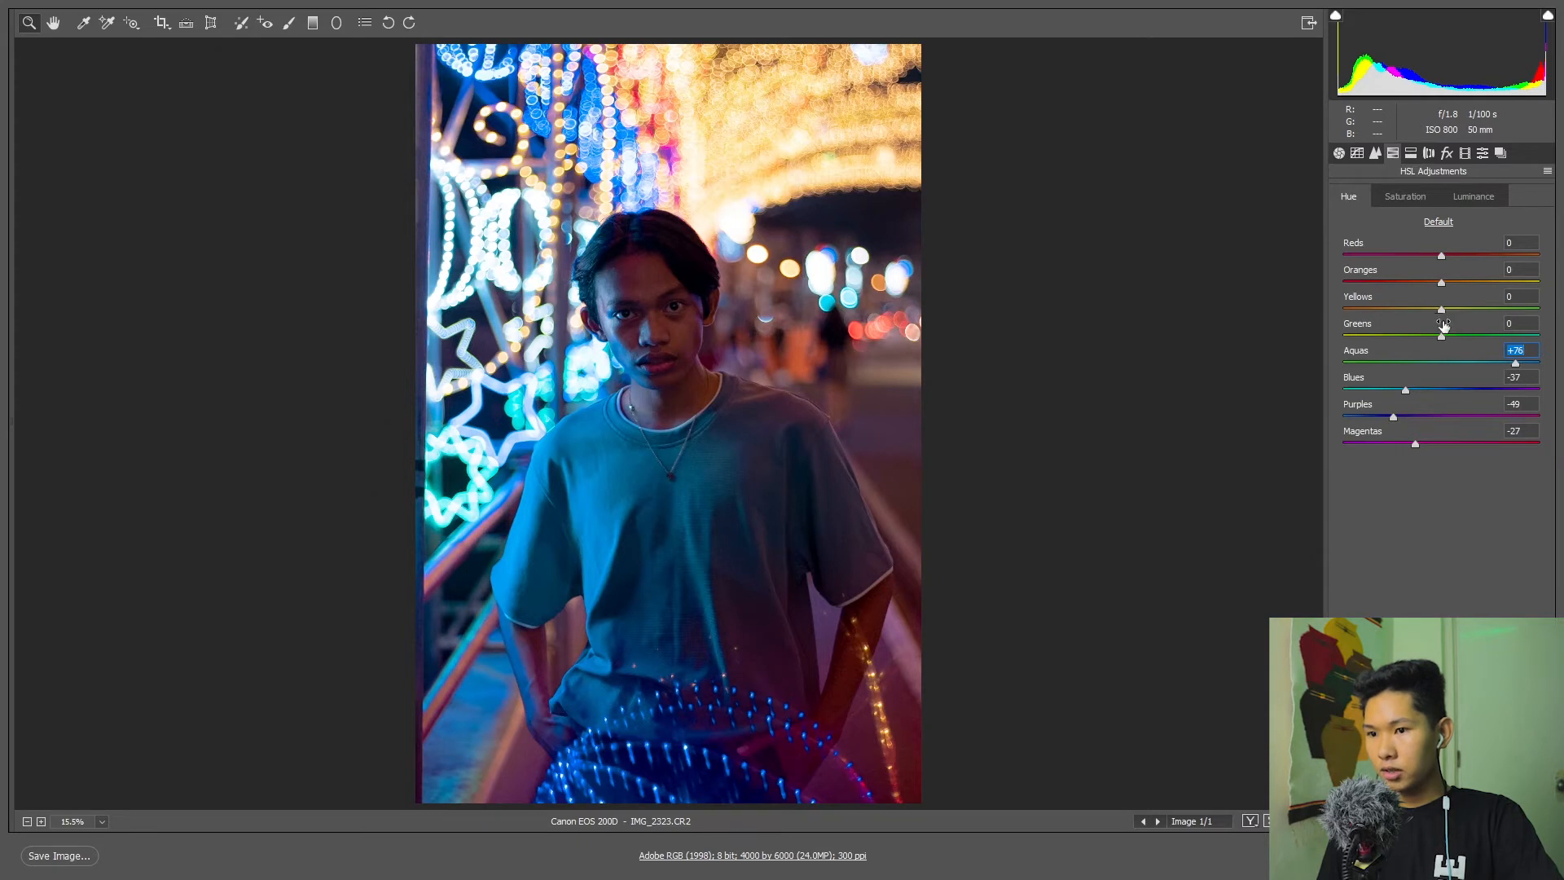
{"action": "left_click_drag", "start_coordinate": [1442, 337], "coordinate": [1388, 315]}
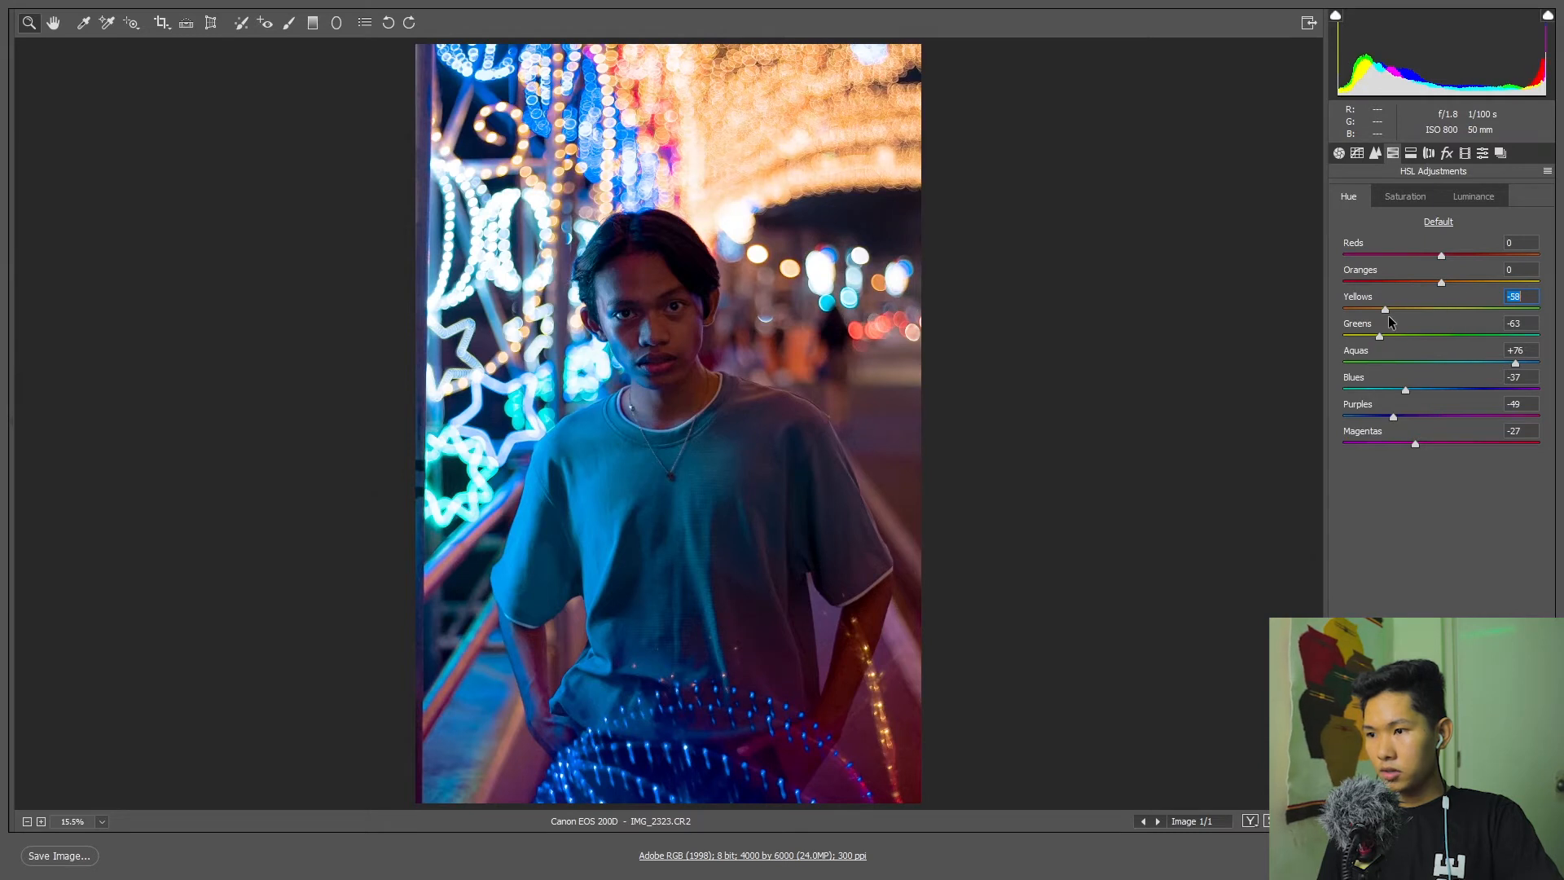
{"action": "mouse_move", "coordinate": [1443, 282]}
{"action": "left_mouse_down"}
{"action": "mouse_move", "coordinate": [1412, 283]}
{"action": "mouse_move", "coordinate": [1469, 281]}
{"action": "mouse_move", "coordinate": [1409, 285]}
{"action": "mouse_move", "coordinate": [1492, 285]}
{"action": "mouse_move", "coordinate": [1426, 289]}
{"action": "left_mouse_up"}
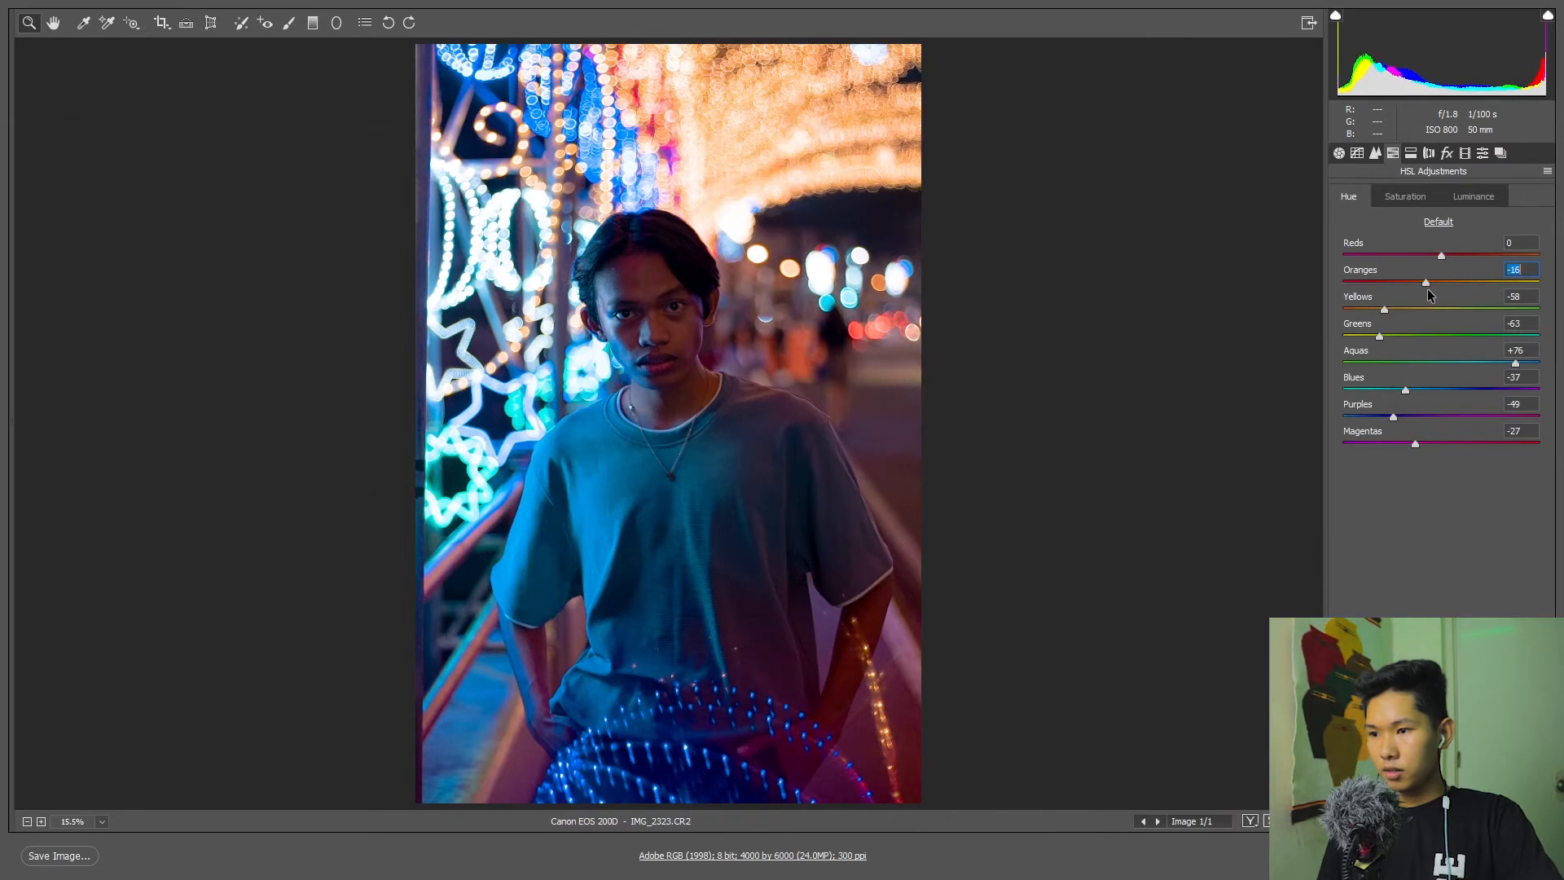
Set the HSL saturation of Purples to +41, Magentas to +24, Blues to +32, Aquas to +52 and Yellows to +28.
{"action": "left_click", "coordinate": [1414, 195]}
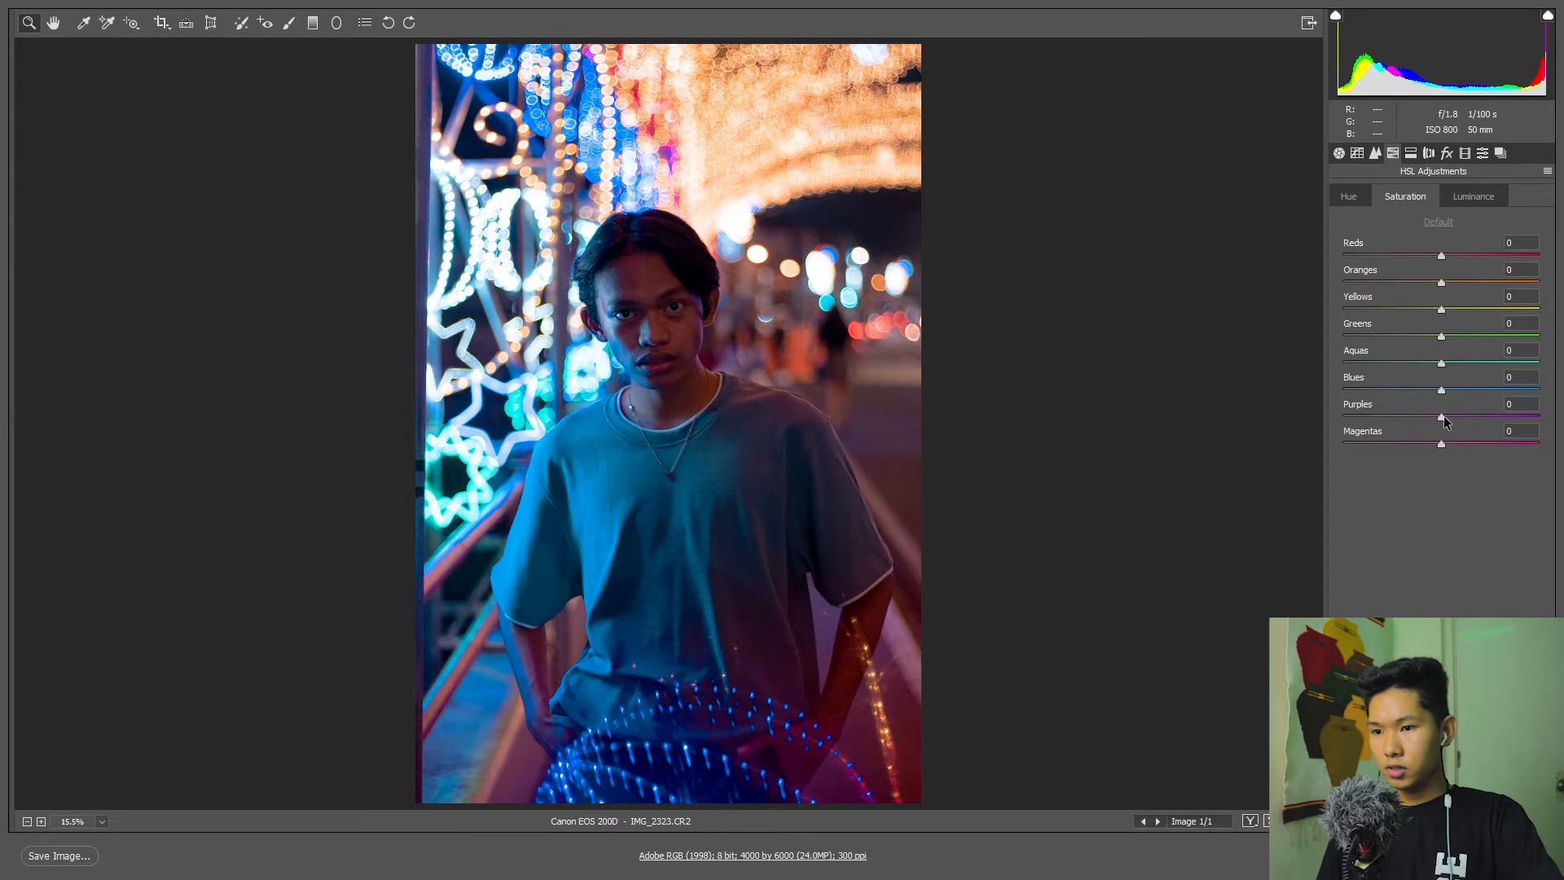
{"action": "left_click_drag", "start_coordinate": [1450, 417], "coordinate": [1464, 446]}
{"action": "left_click", "coordinate": [1440, 443]}
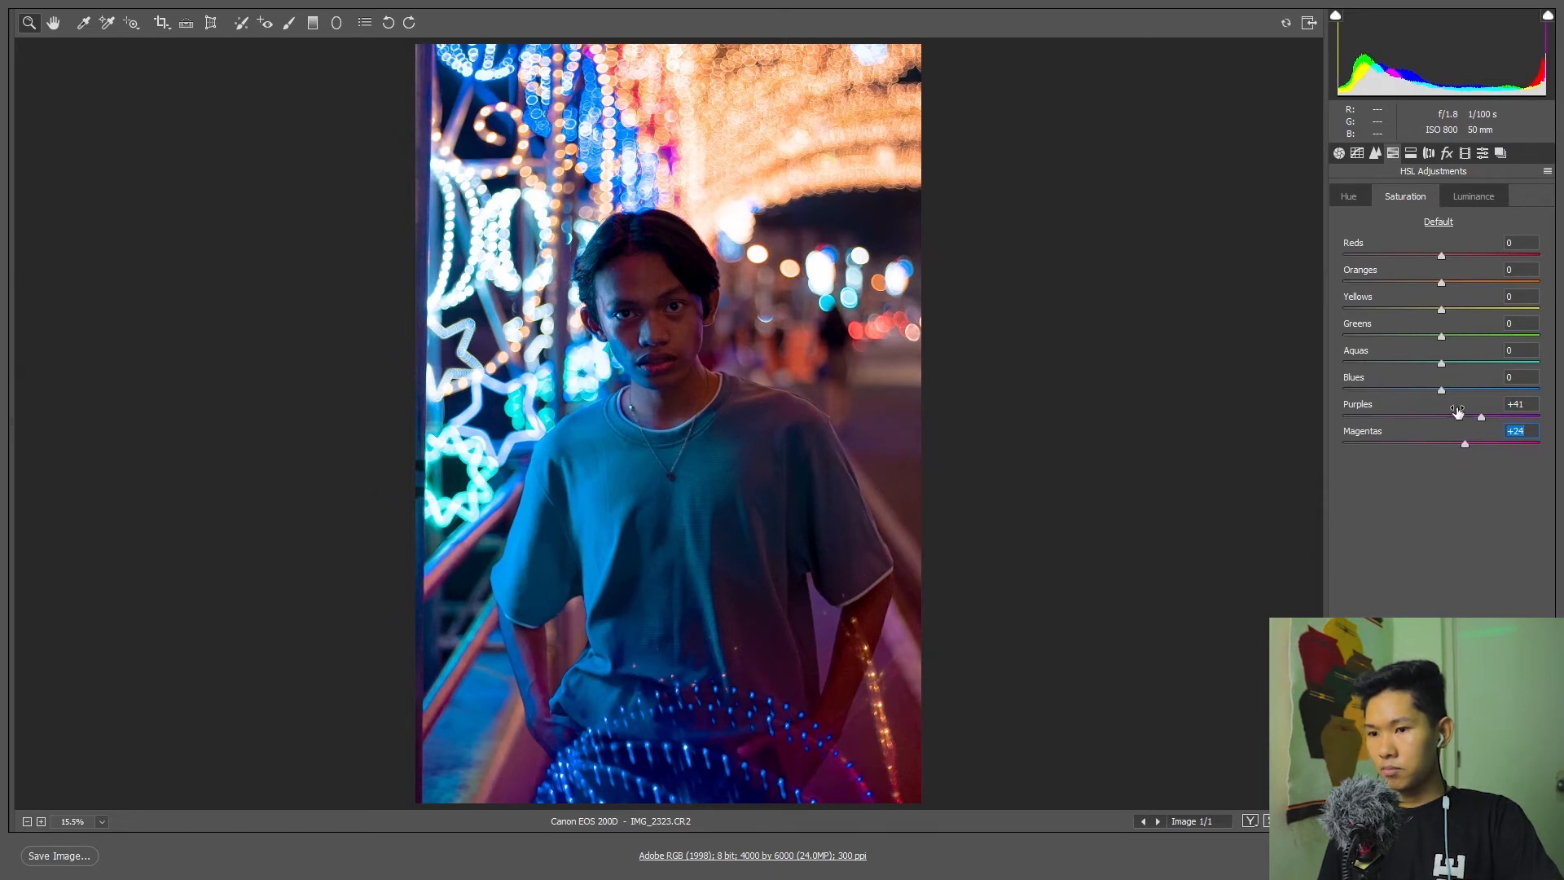
{"action": "left_click_drag", "start_coordinate": [1444, 389], "coordinate": [1491, 362]}
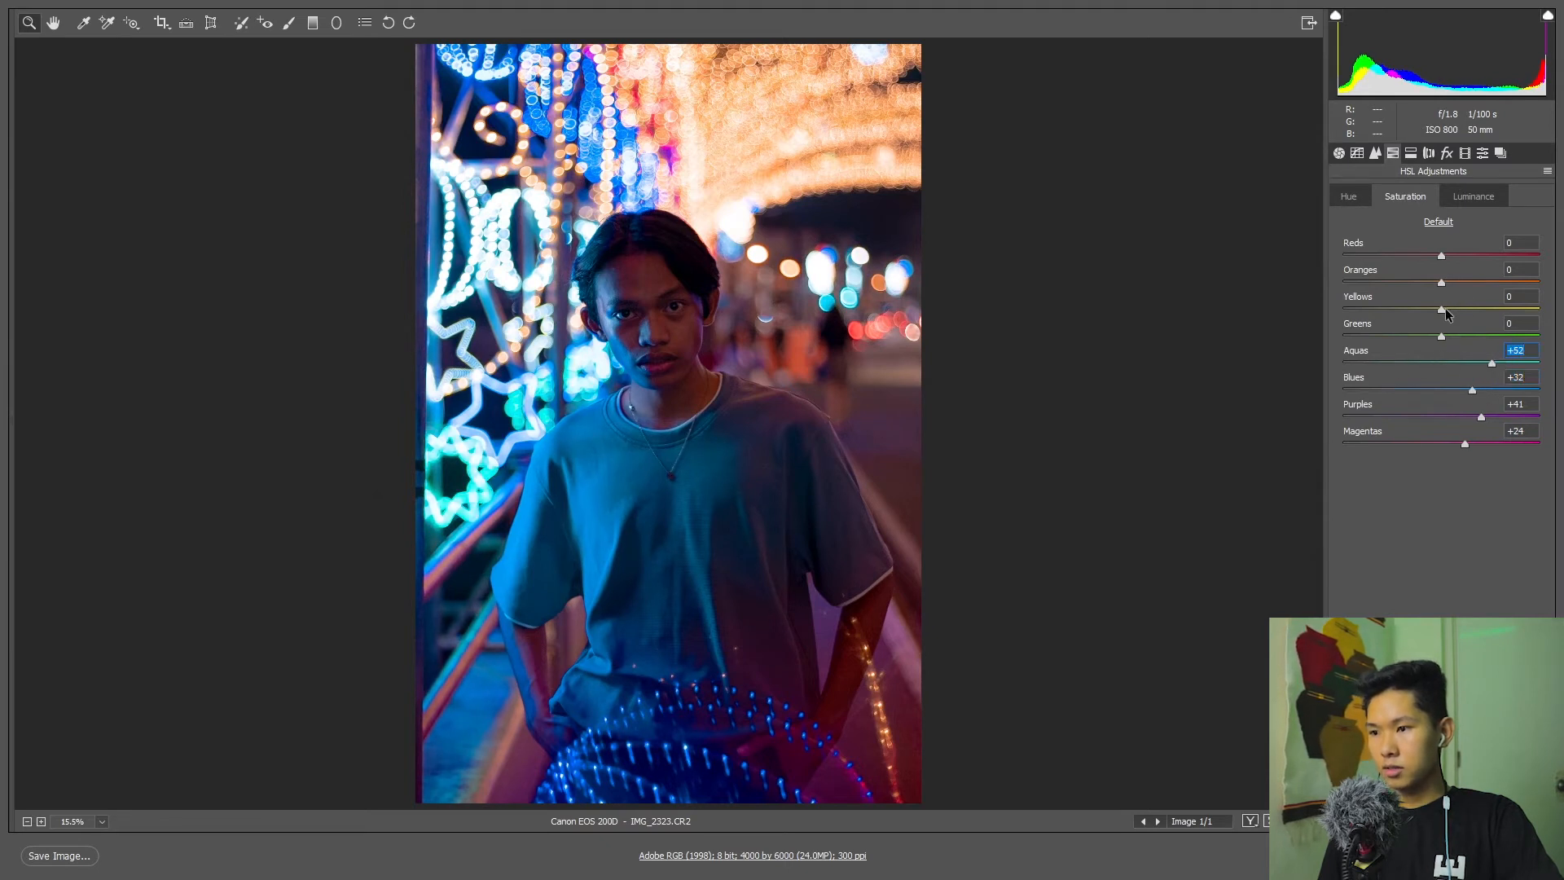
{"action": "left_click_drag", "start_coordinate": [1441, 309], "coordinate": [1476, 329]}
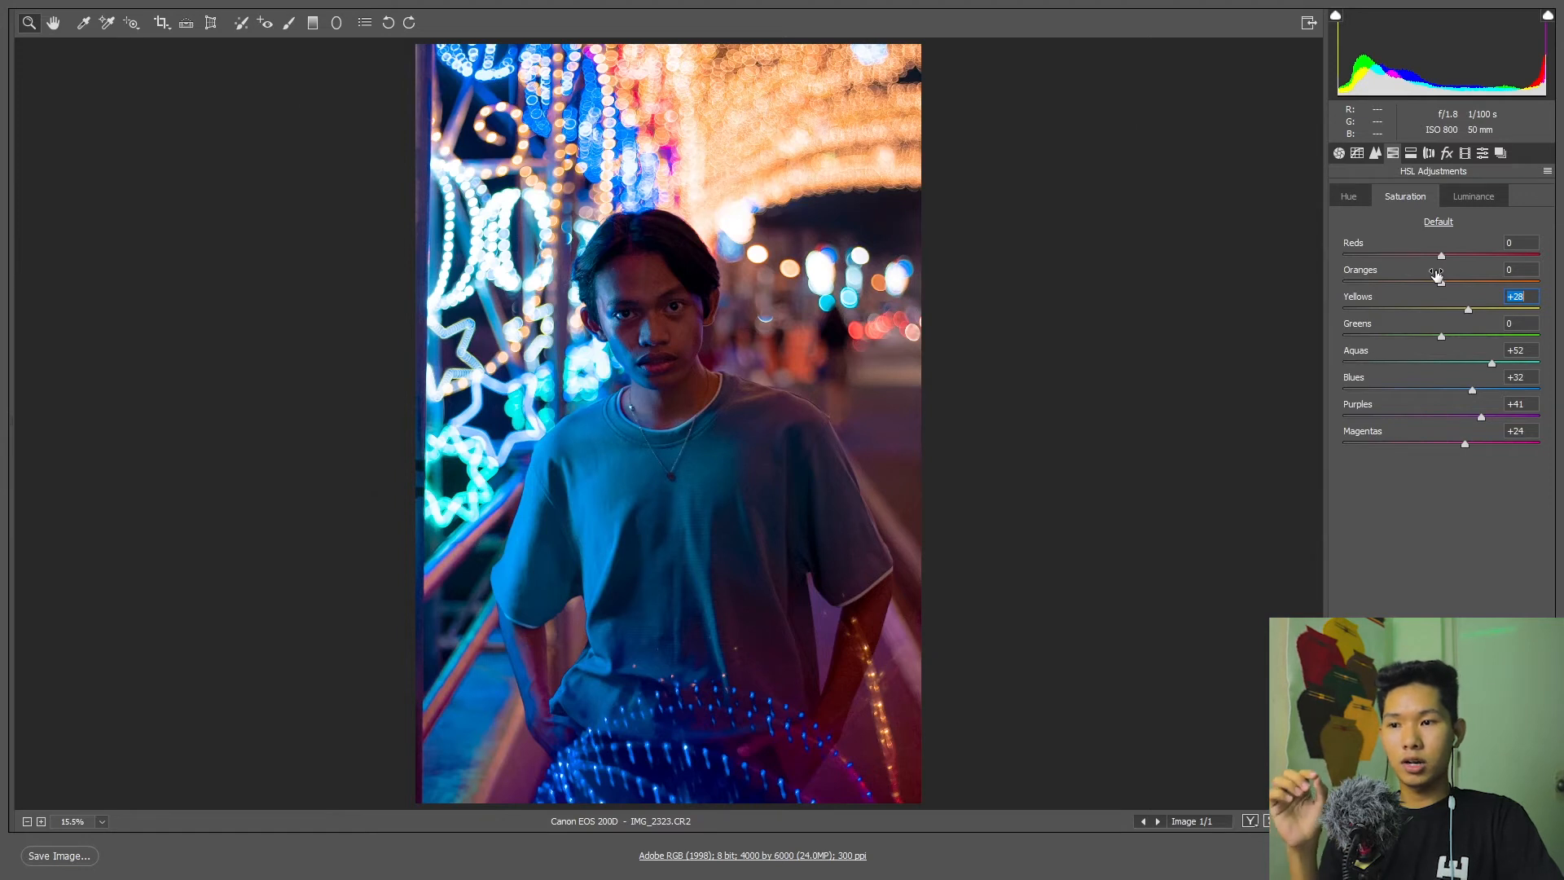
Test the Oranges saturation on the subject's skin at -100, and settle on +30.
{"action": "left_click", "coordinate": [1473, 196]}
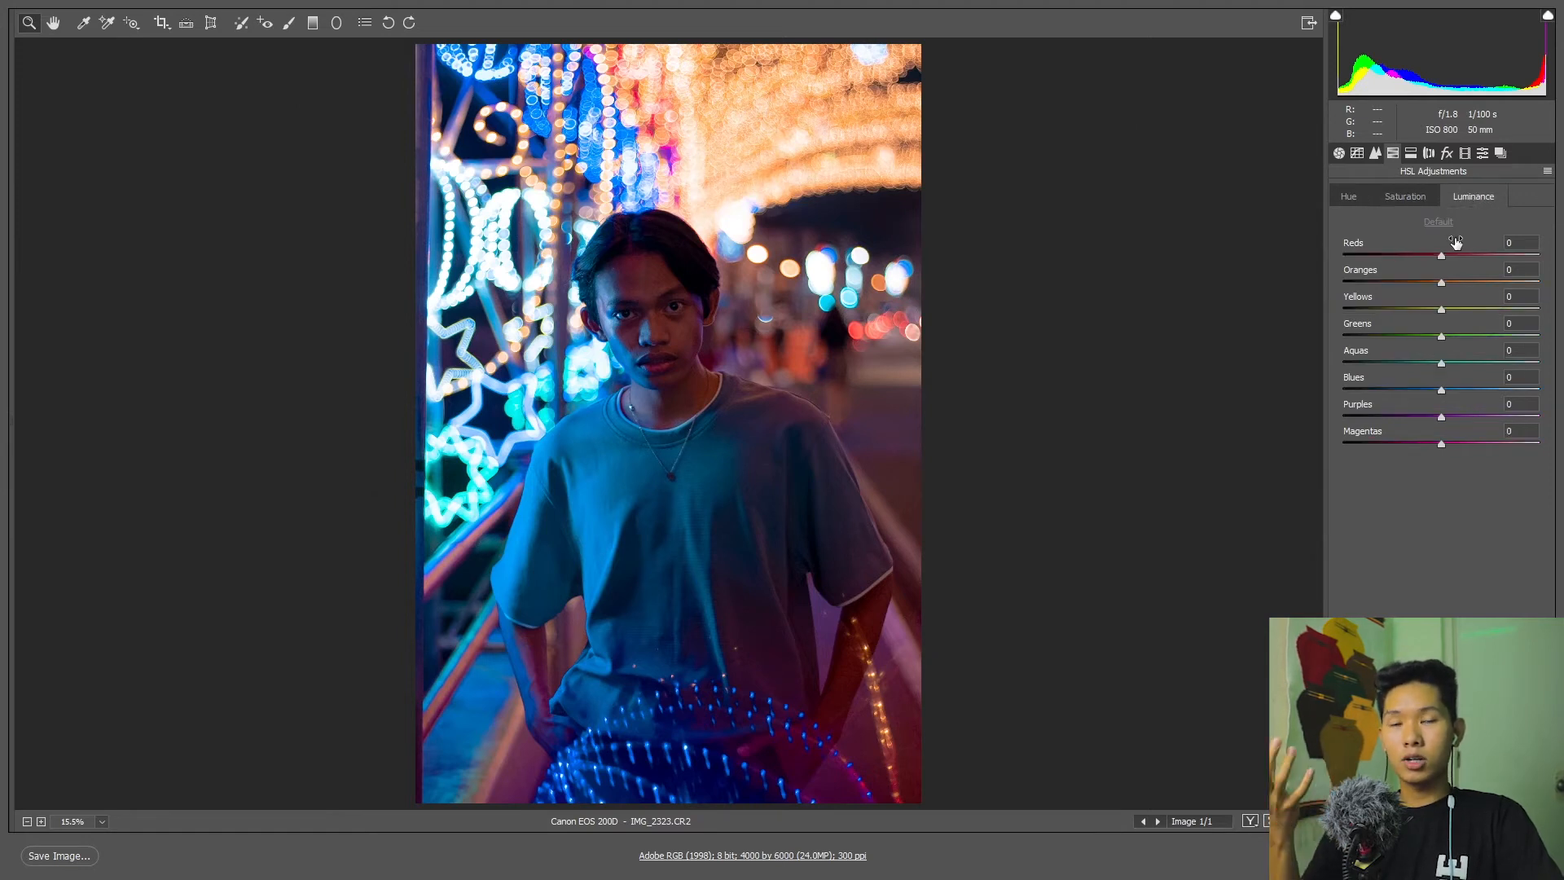
{"action": "left_click", "coordinate": [1414, 197]}
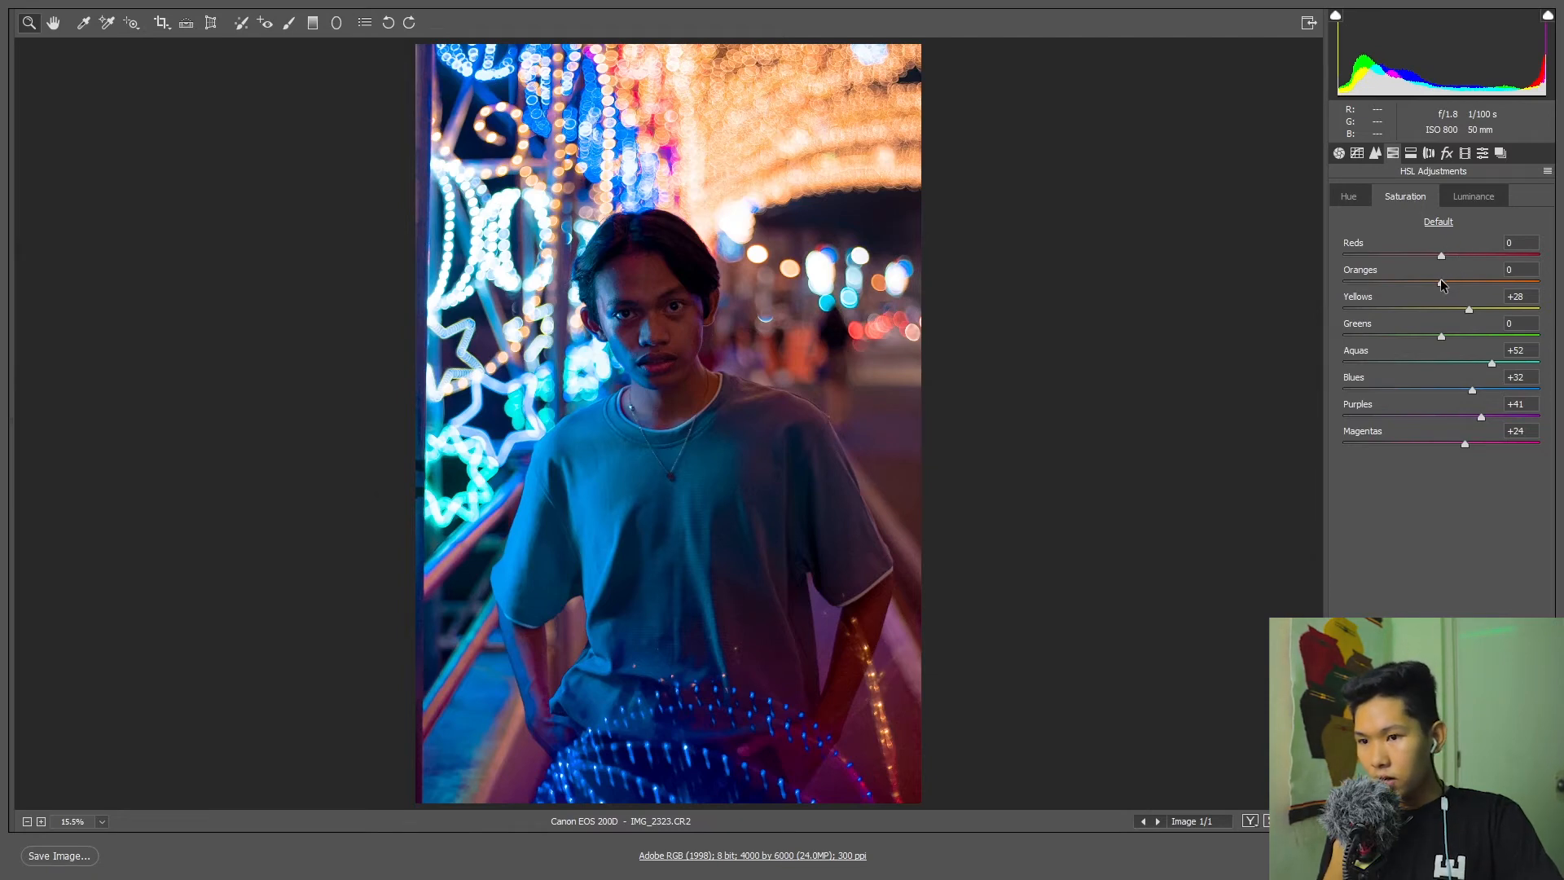
{"action": "scroll", "coordinate": [733, 329], "scroll_direction": "up", "scroll_amount": 6}
{"action": "scroll", "coordinate": [733, 330], "scroll_direction": "up", "scroll_amount": 2}
{"action": "scroll", "coordinate": [733, 329], "scroll_direction": "up", "scroll_amount": 3}
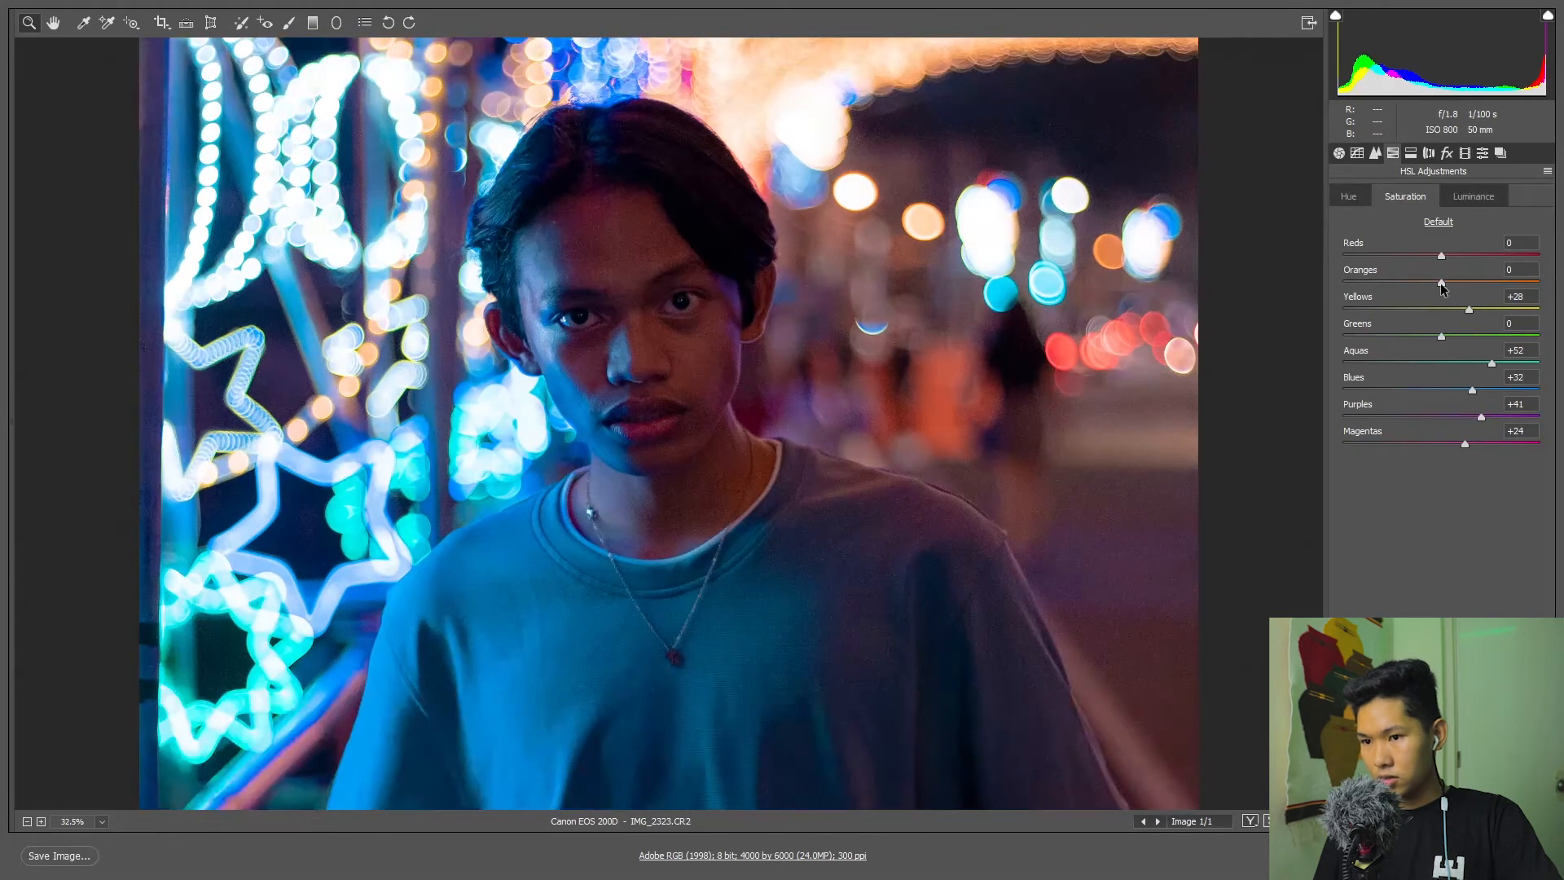
{"action": "left_click_drag", "start_coordinate": [1453, 282], "coordinate": [1320, 283]}
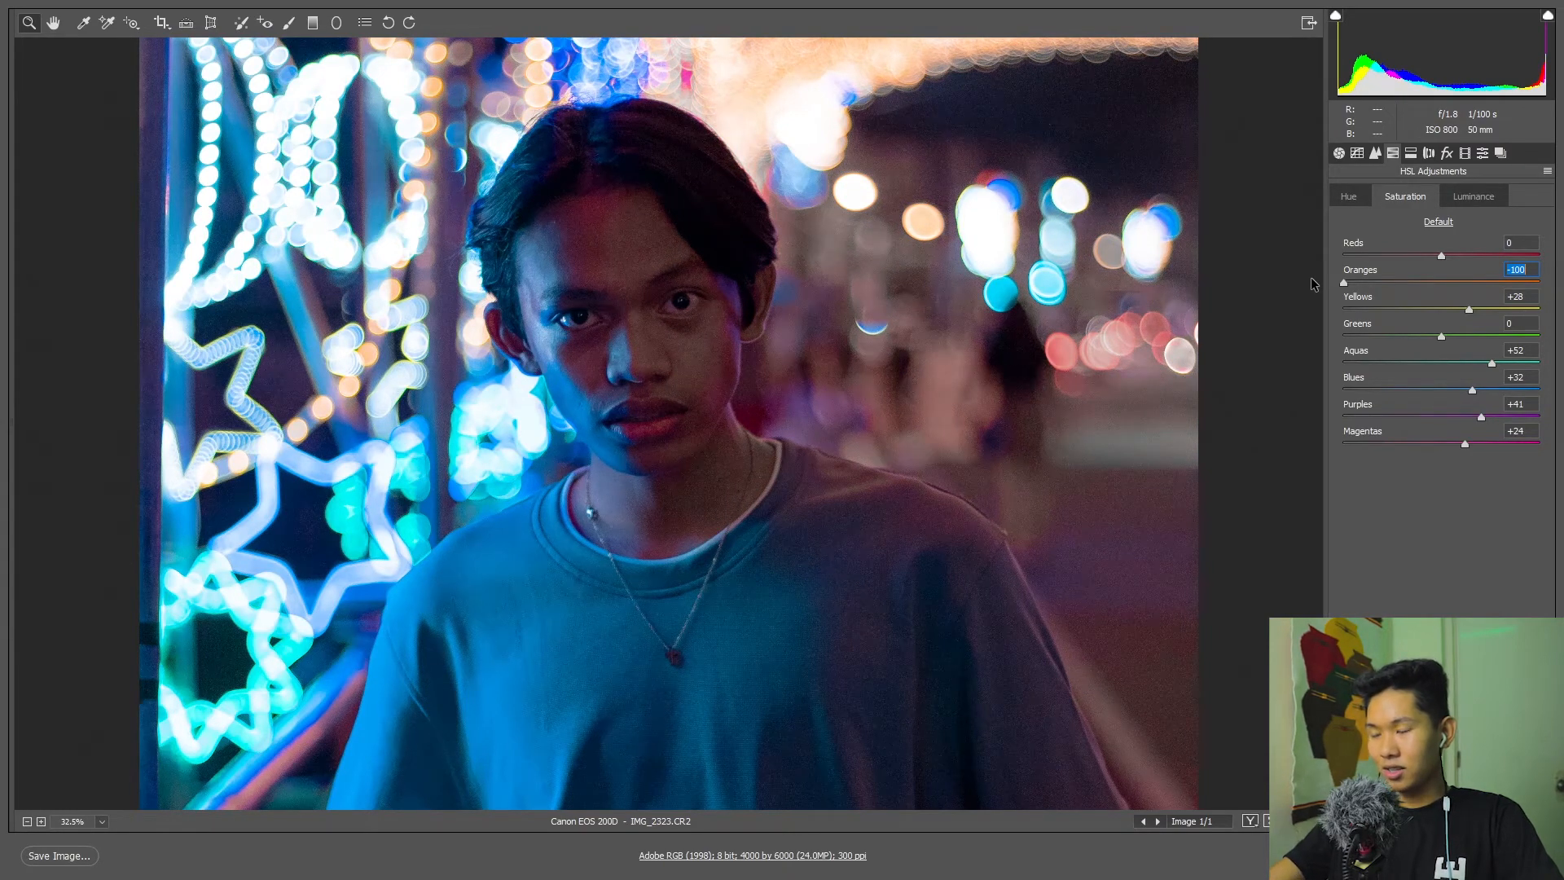
{"action": "left_click_drag", "start_coordinate": [1311, 277], "coordinate": [1473, 270]}
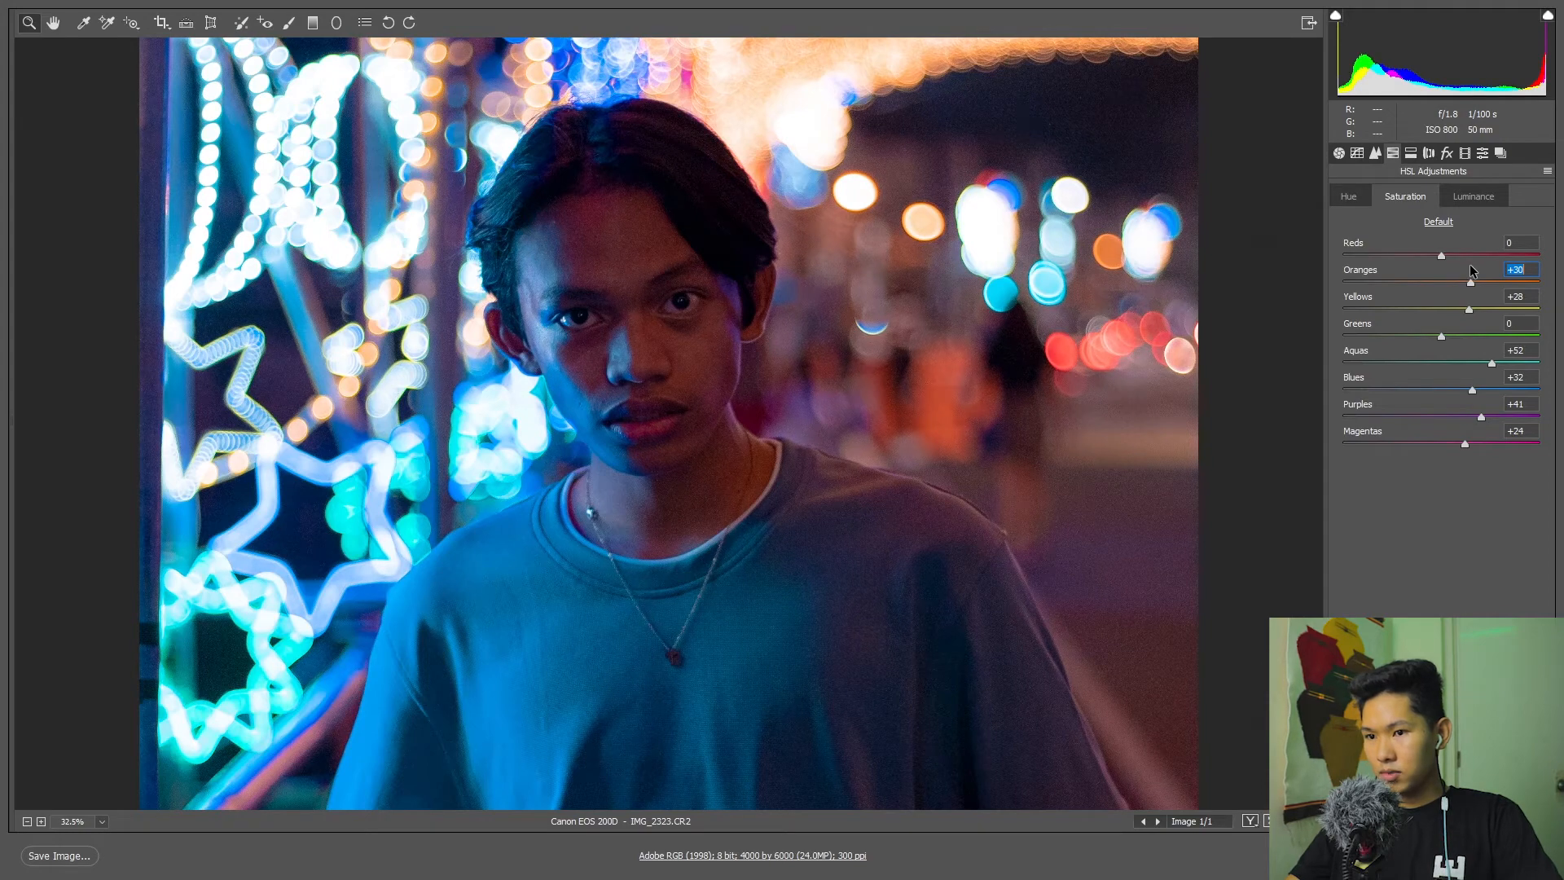
Set the HSL luminance of Oranges to +93 and fine-tune the luminance of the remaining colours from Purples up to Yellows.
{"action": "left_click", "coordinate": [1480, 199]}
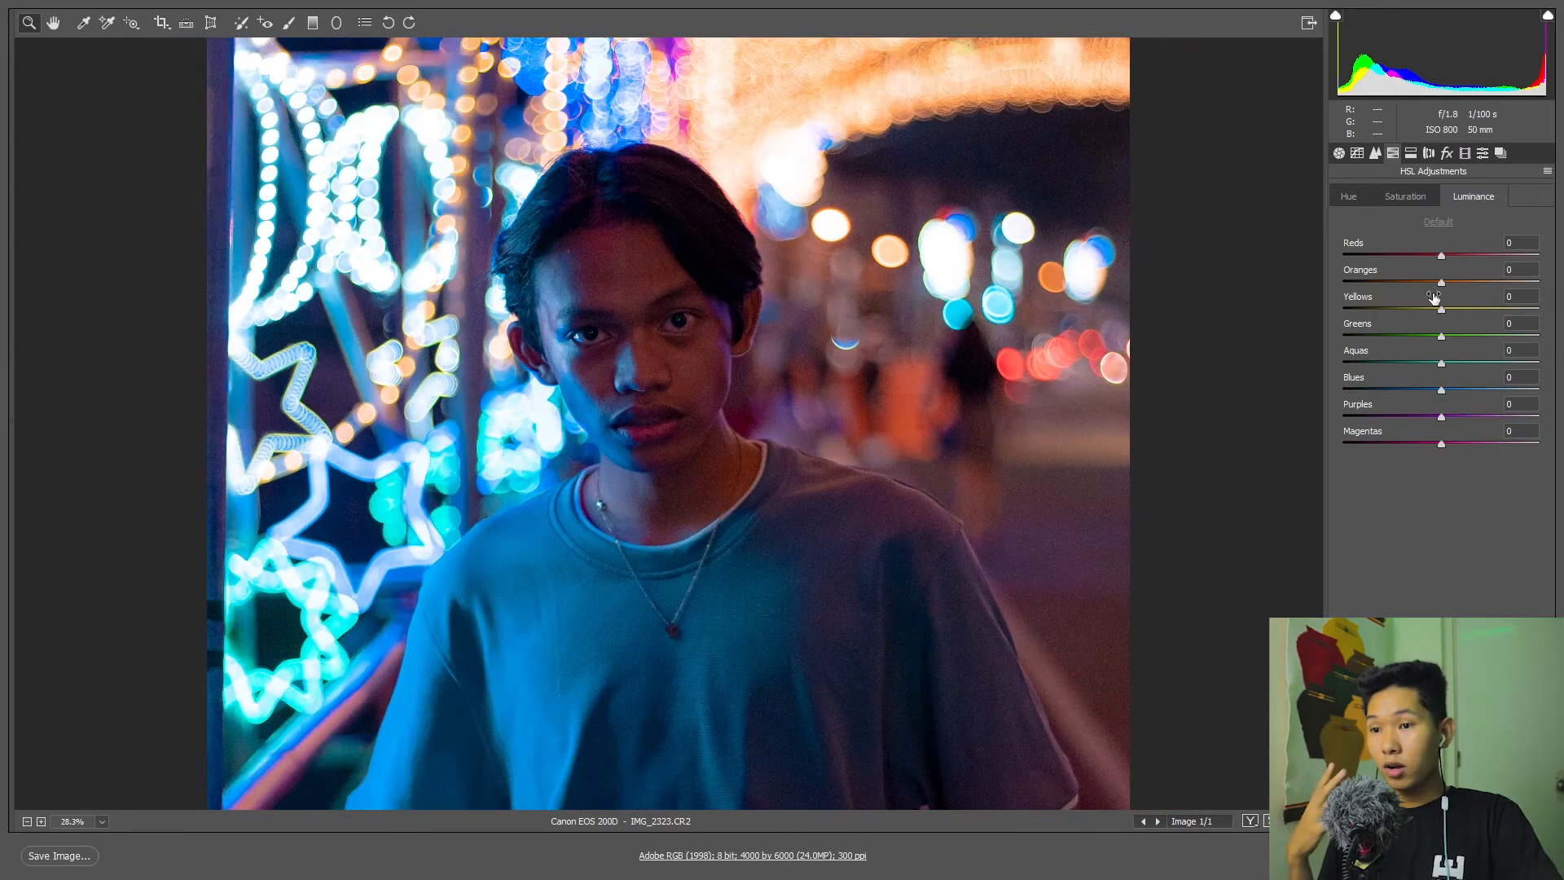
{"action": "left_click_drag", "start_coordinate": [1444, 282], "coordinate": [1533, 283]}
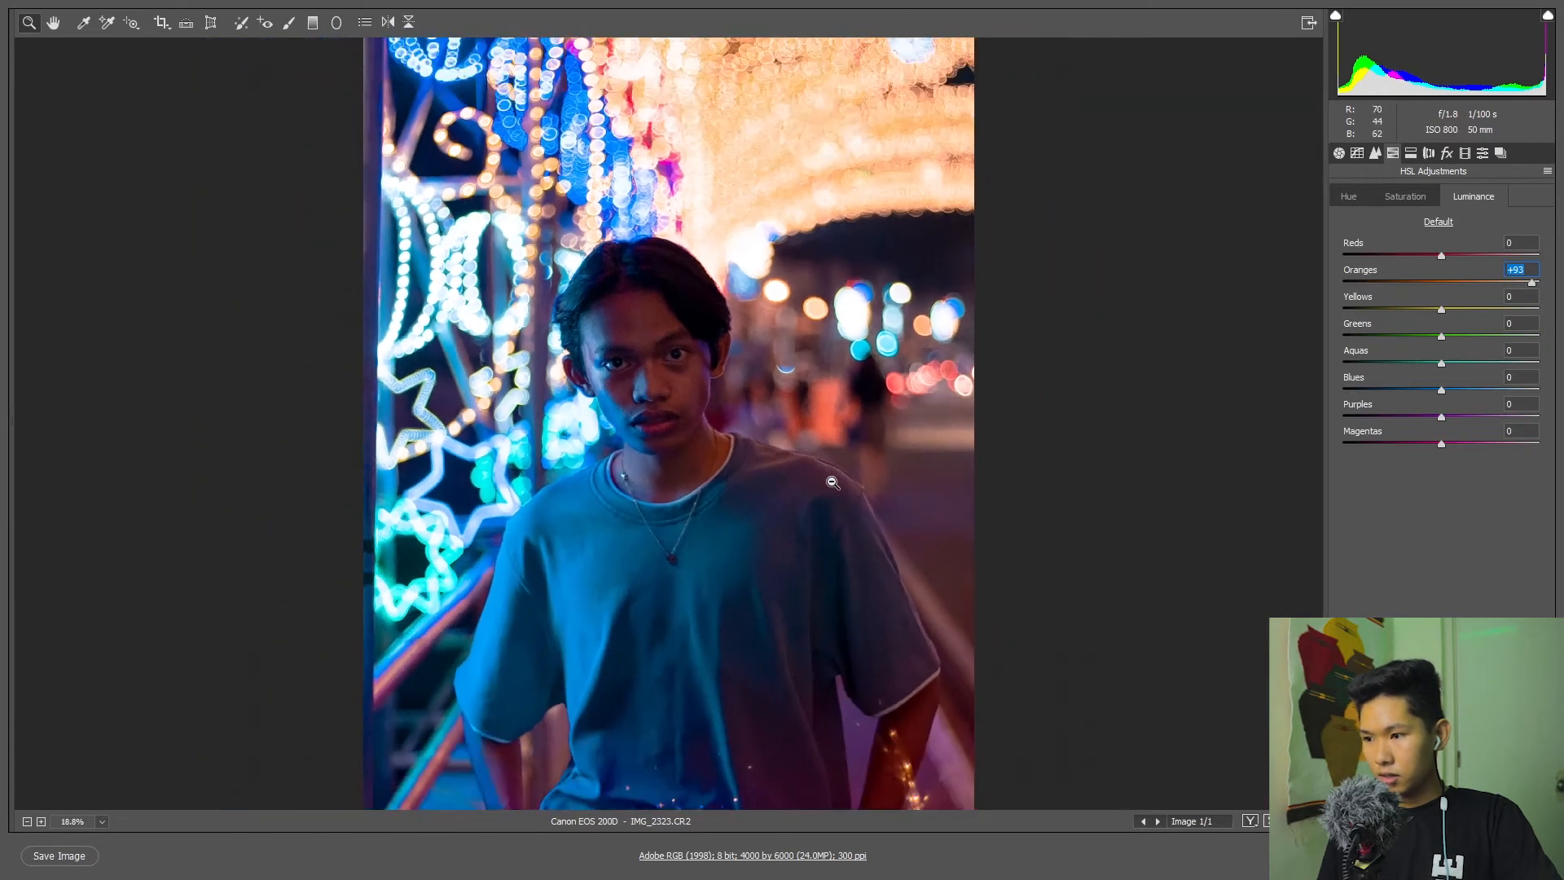
{"action": "left_click", "coordinate": [831, 482], "text": "alt"}
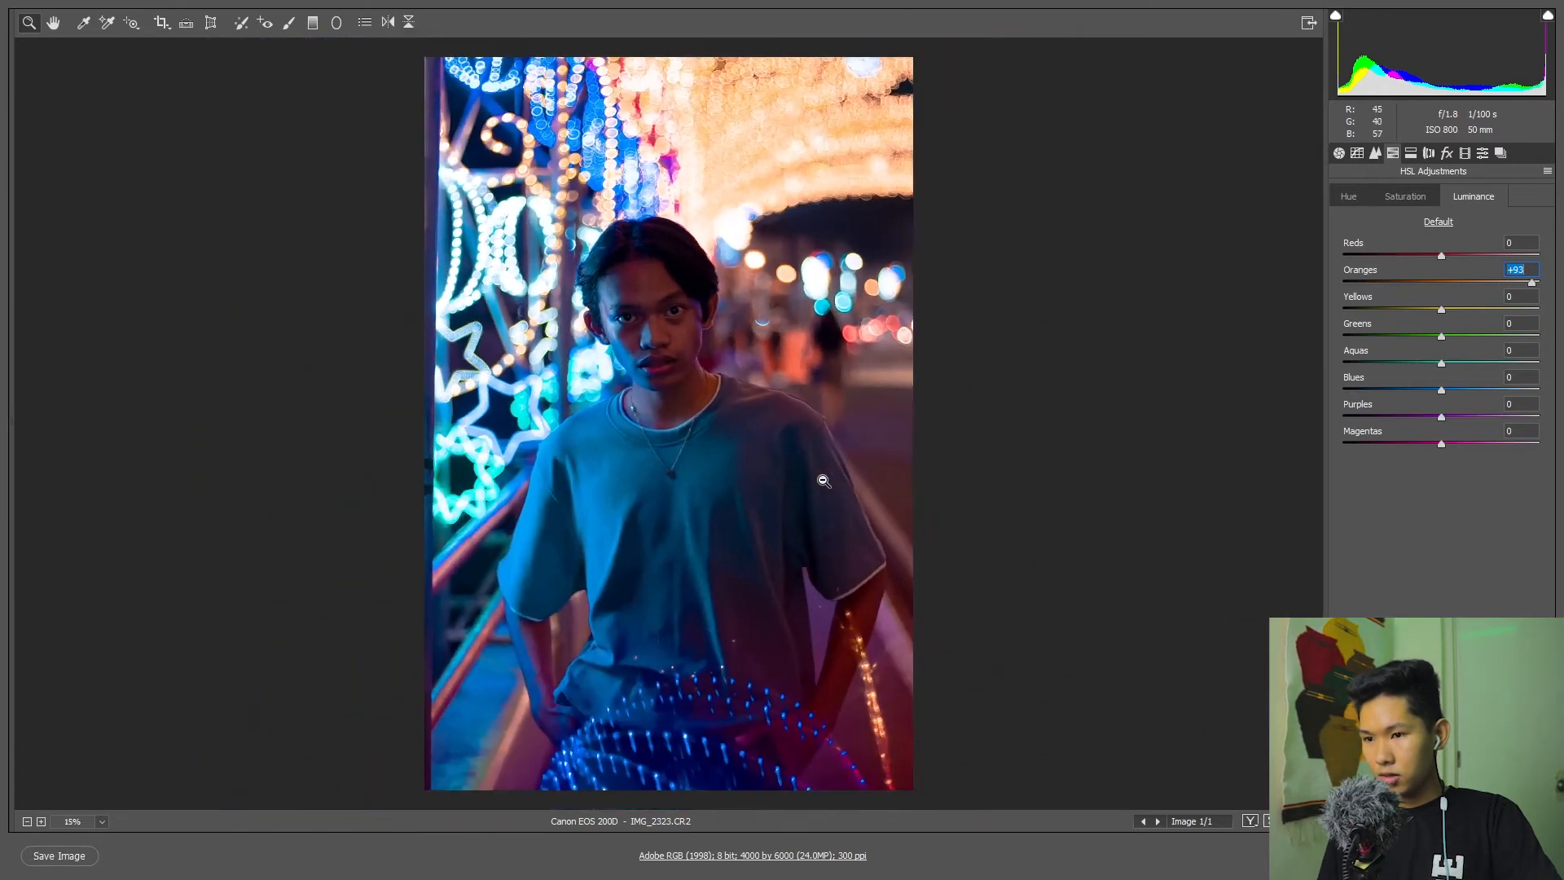
{"action": "left_click_drag", "start_coordinate": [1442, 416], "coordinate": [1435, 311]}
{"action": "left_click", "coordinate": [1442, 310]}
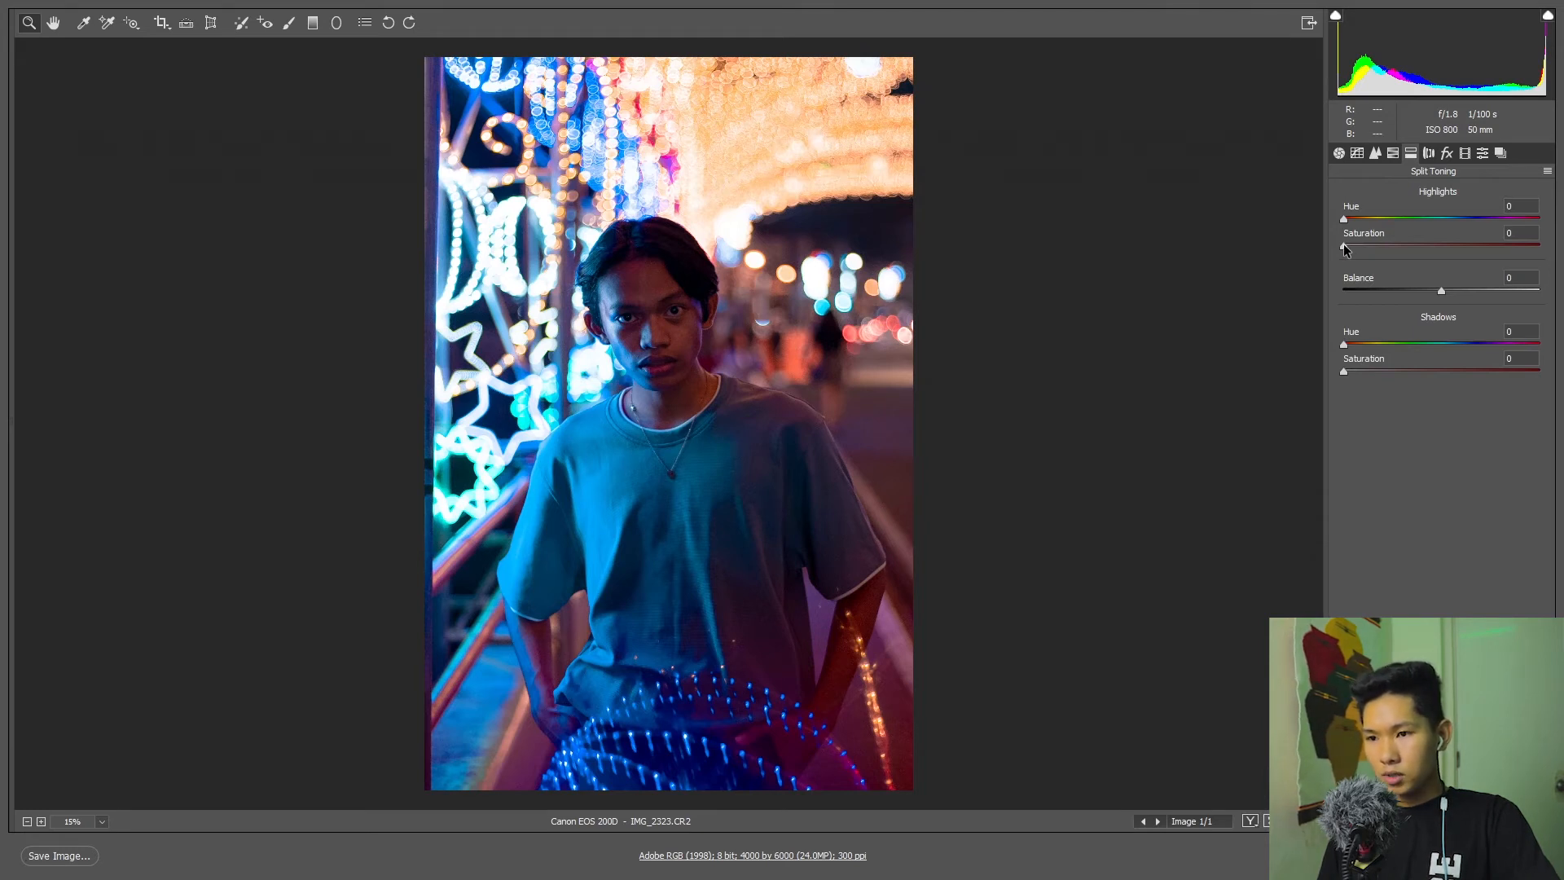
Split-tone the highlights with hue 182 and saturation 40, and the shadows with hue 143 and saturation 14.
{"action": "left_click", "coordinate": [1344, 248]}
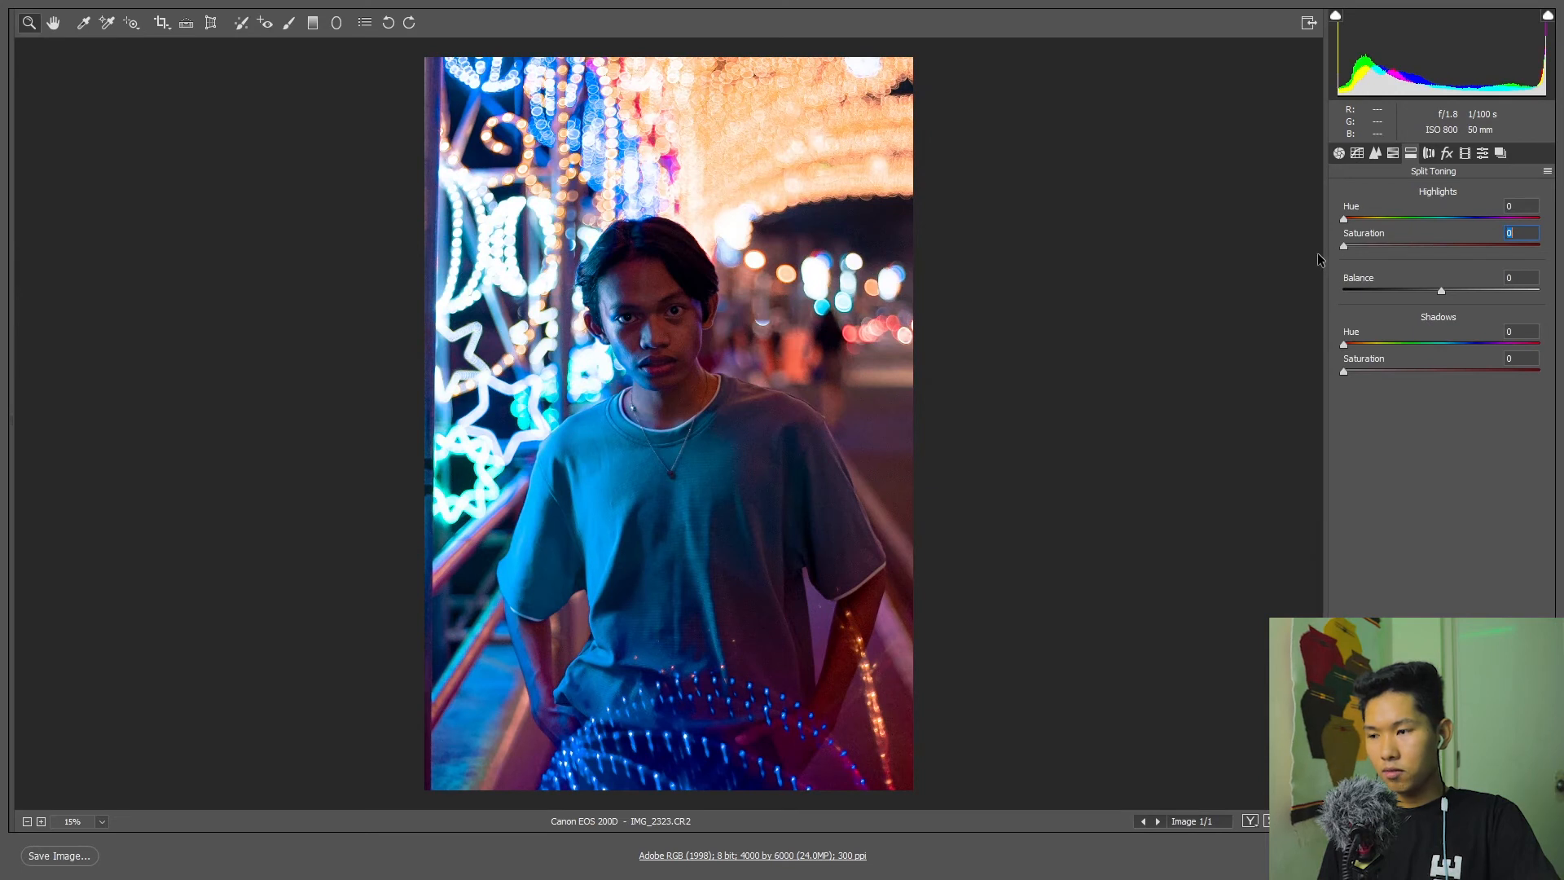
{"action": "left_click_drag", "start_coordinate": [1344, 245], "coordinate": [1432, 247]}
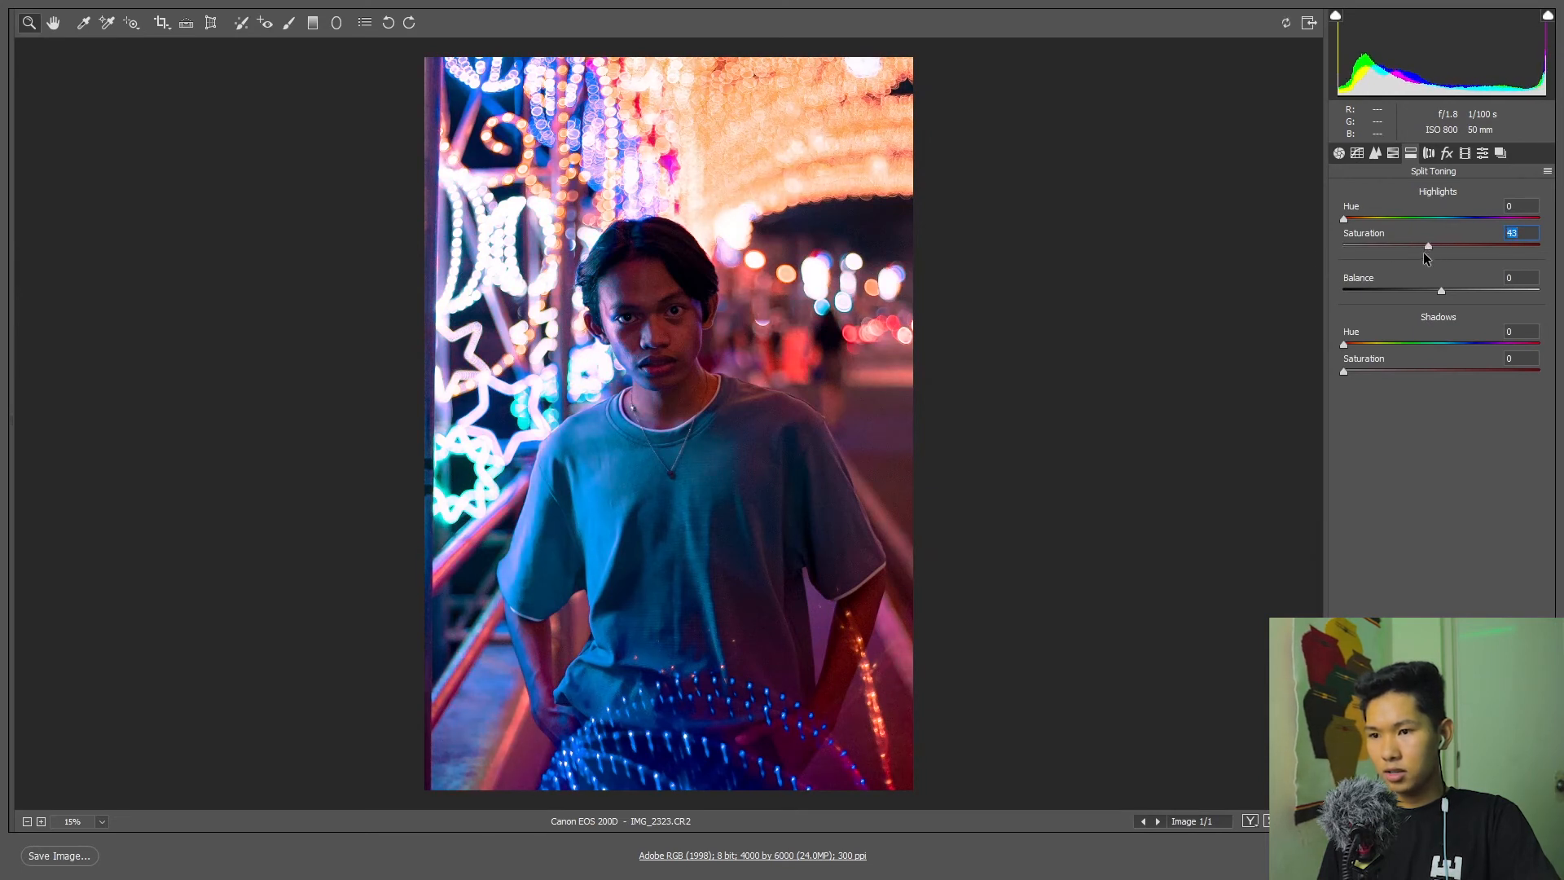
{"action": "left_click_drag", "start_coordinate": [1345, 220], "coordinate": [1421, 247]}
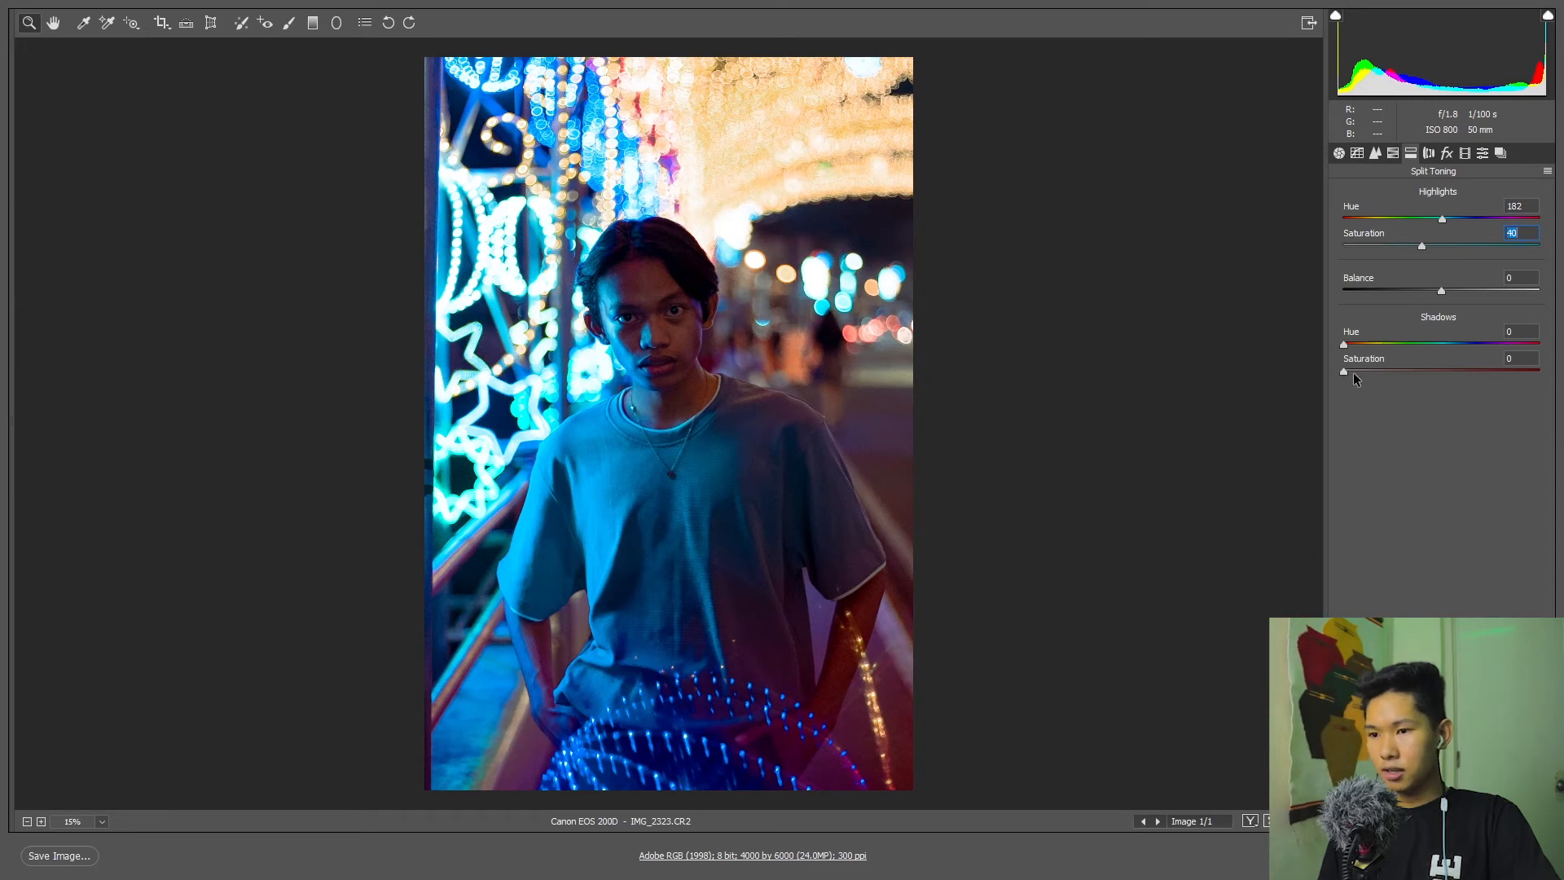
{"action": "mouse_move", "coordinate": [1348, 373]}
{"action": "left_mouse_down"}
{"action": "mouse_move", "coordinate": [1439, 371]}
{"action": "mouse_move", "coordinate": [1349, 345]}
{"action": "mouse_move", "coordinate": [1433, 359]}
{"action": "mouse_move", "coordinate": [1370, 369]}
{"action": "left_mouse_up"}
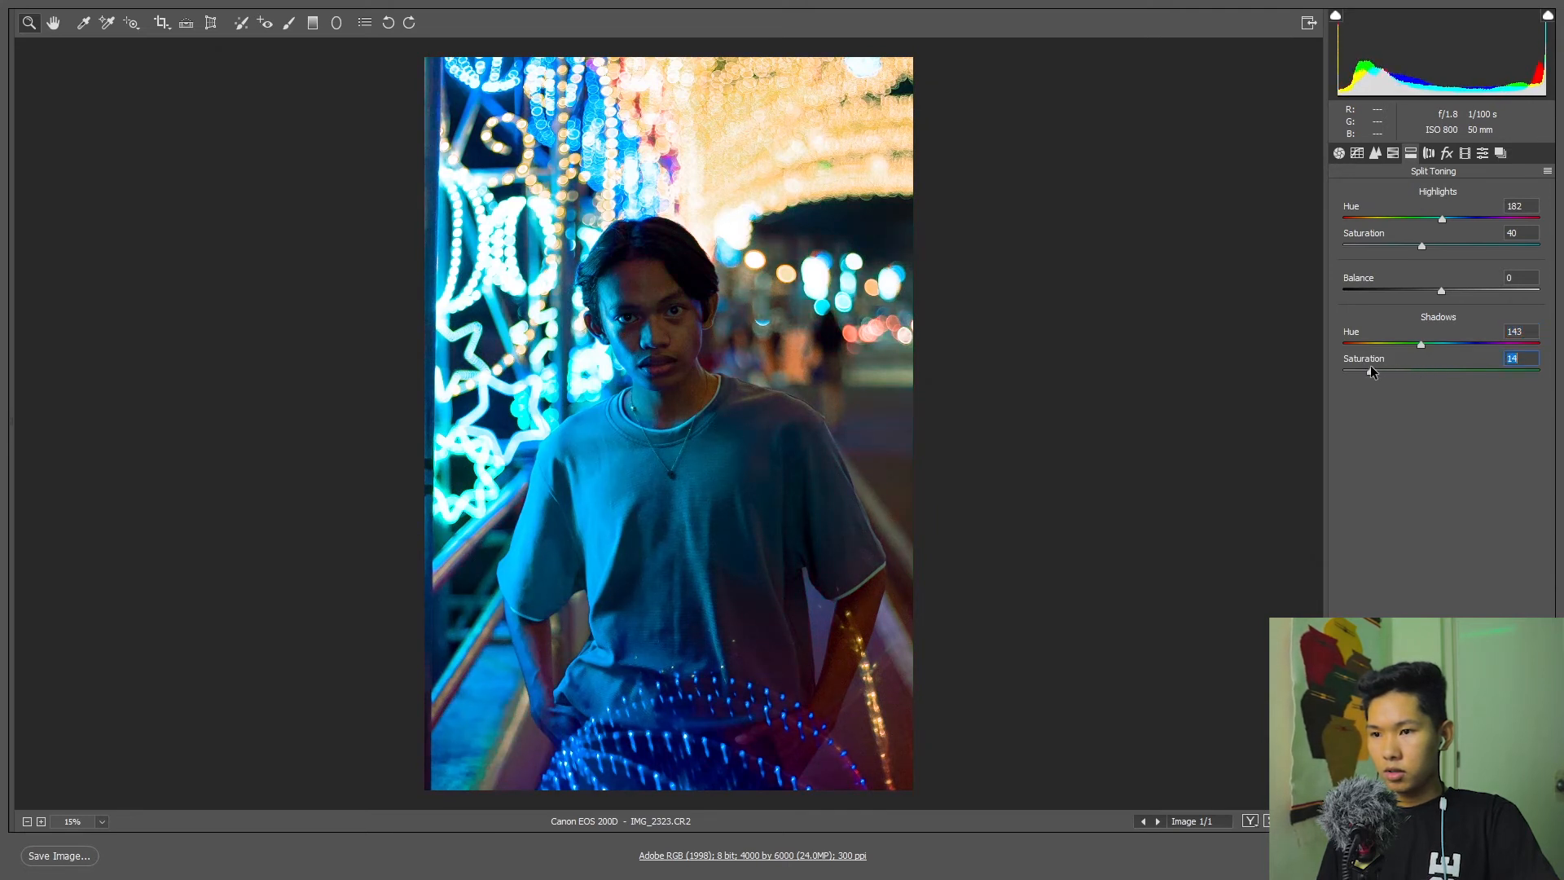
Refine the split toning to highlights saturation 15, balance +58, shadows hue 56 and shadows saturation 13.
{"action": "left_click_drag", "start_coordinate": [1421, 245], "coordinate": [1483, 291]}
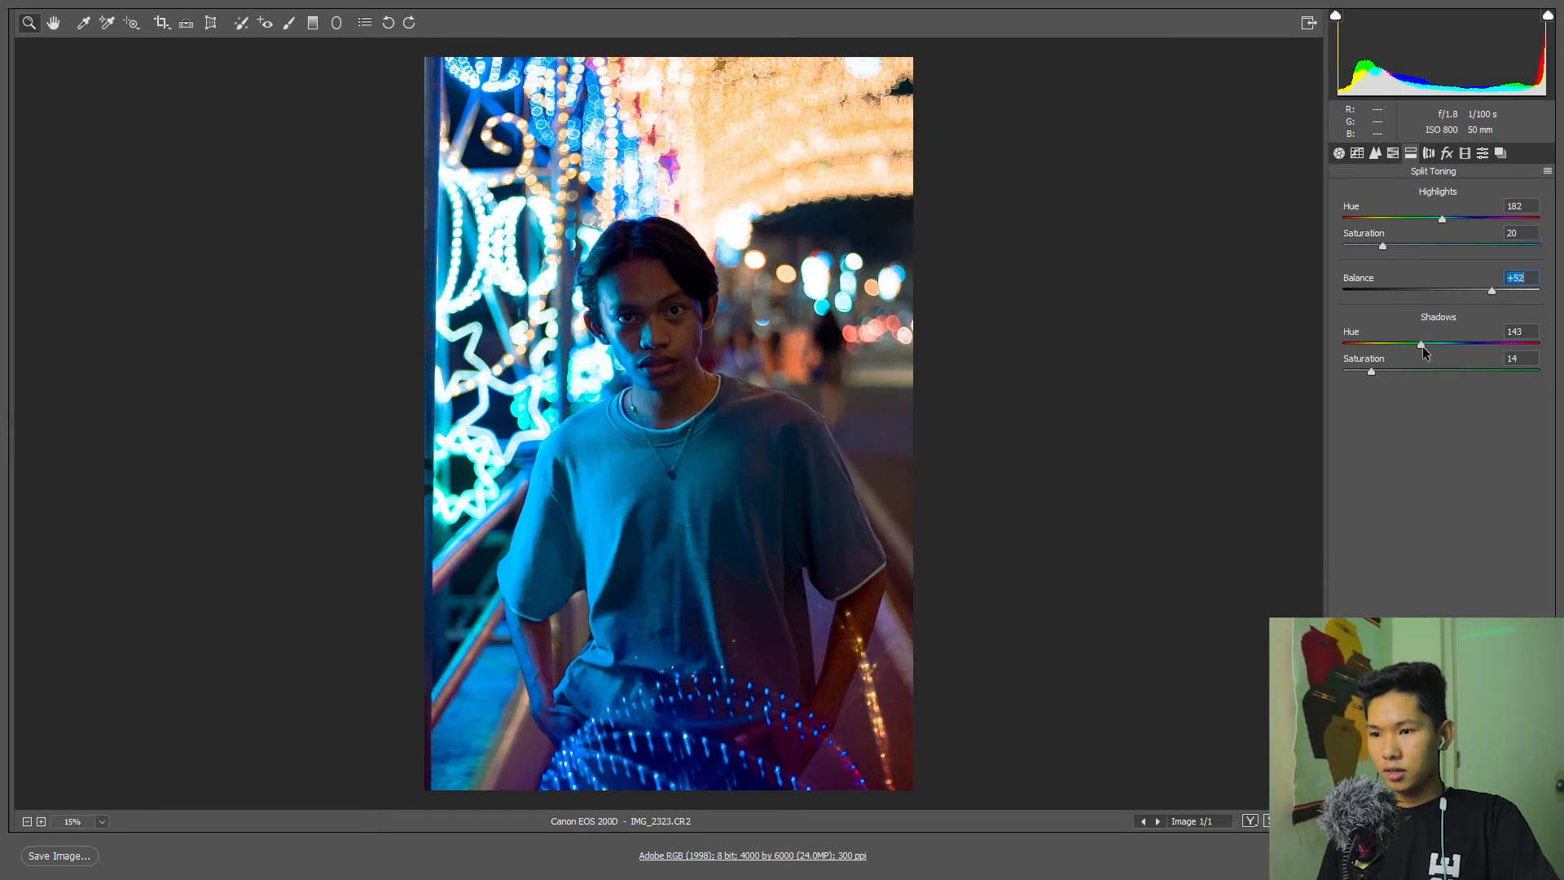
{"action": "mouse_move", "coordinate": [1383, 344]}
{"action": "left_mouse_down"}
{"action": "mouse_move", "coordinate": [1360, 346]}
{"action": "mouse_move", "coordinate": [1373, 344]}
{"action": "left_mouse_up"}
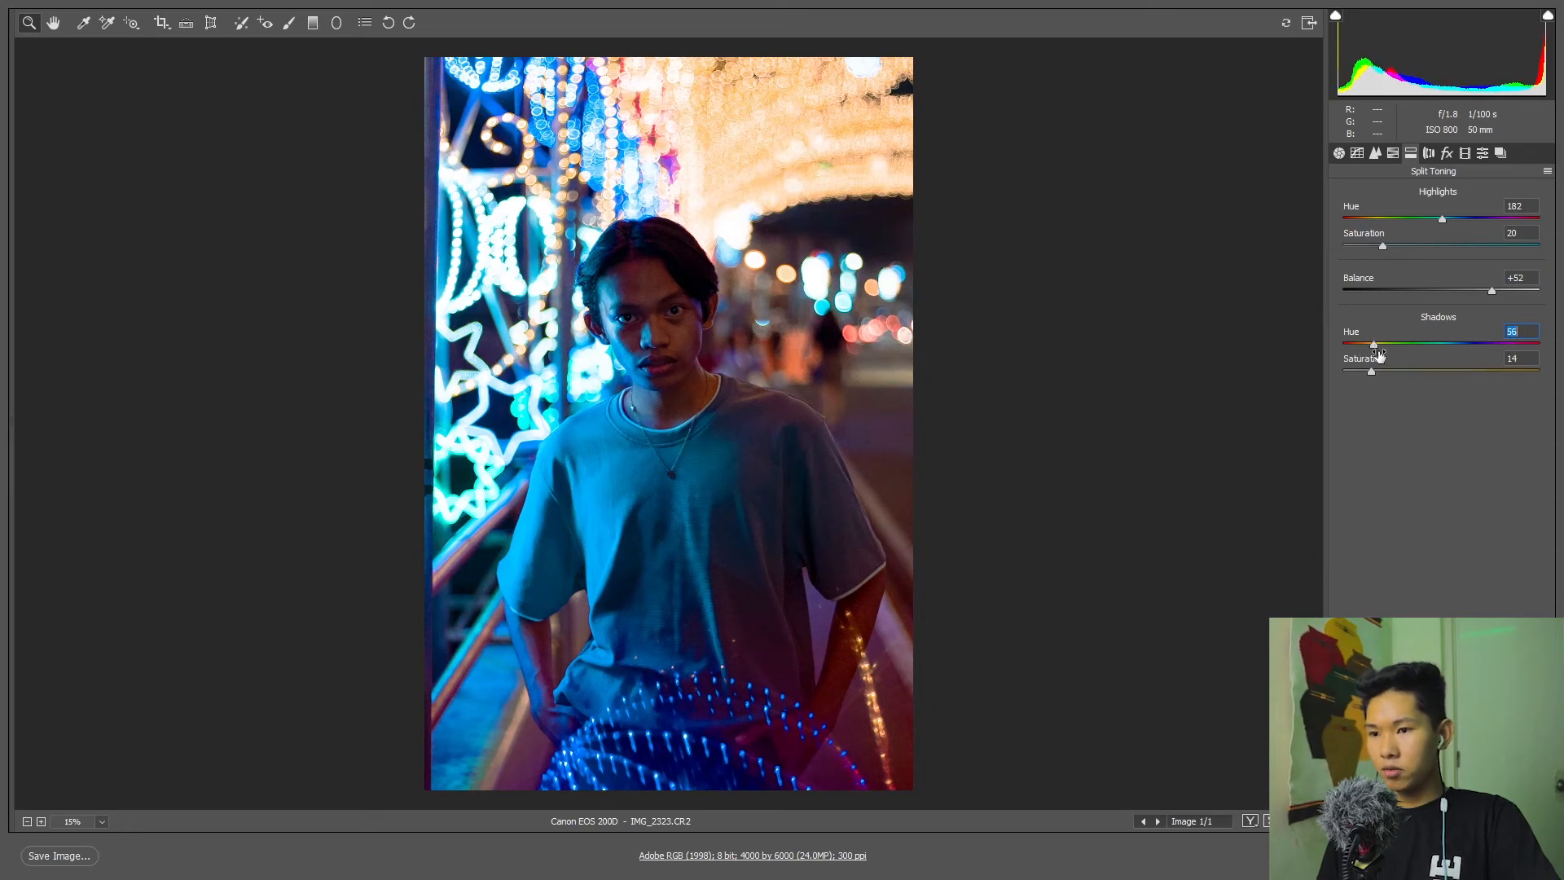
{"action": "left_click", "coordinate": [1368, 371]}
{"action": "left_click", "coordinate": [1383, 247]}
{"action": "left_click_drag", "start_coordinate": [1384, 249], "coordinate": [1374, 246]}
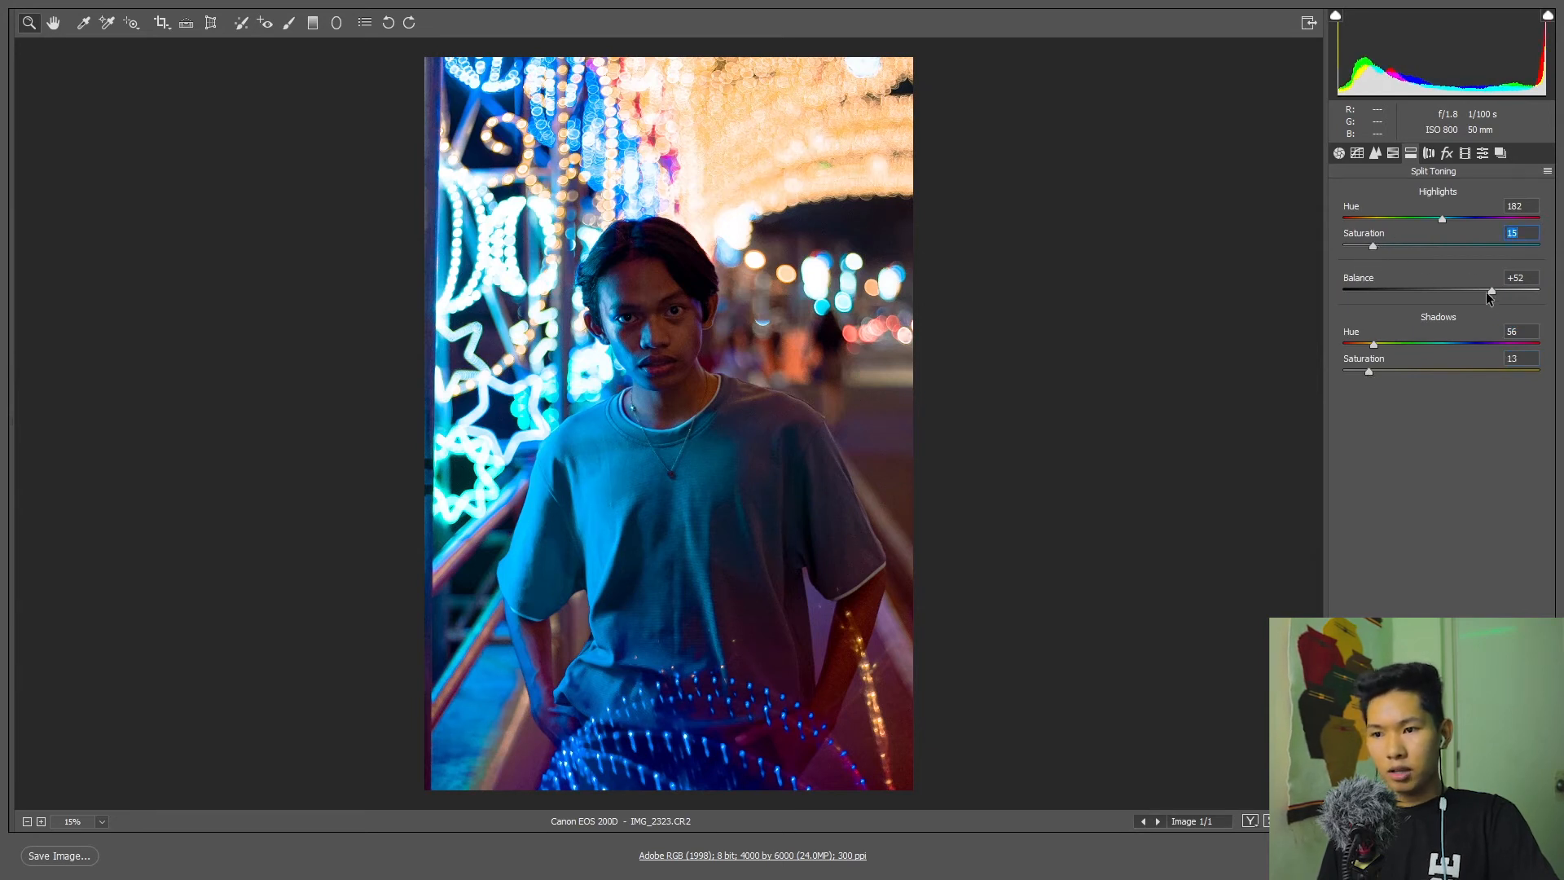
{"action": "mouse_move", "coordinate": [1490, 290]}
{"action": "left_mouse_down"}
{"action": "mouse_move", "coordinate": [1385, 297]}
{"action": "mouse_move", "coordinate": [1540, 289]}
{"action": "mouse_move", "coordinate": [1496, 299]}
{"action": "left_mouse_up"}
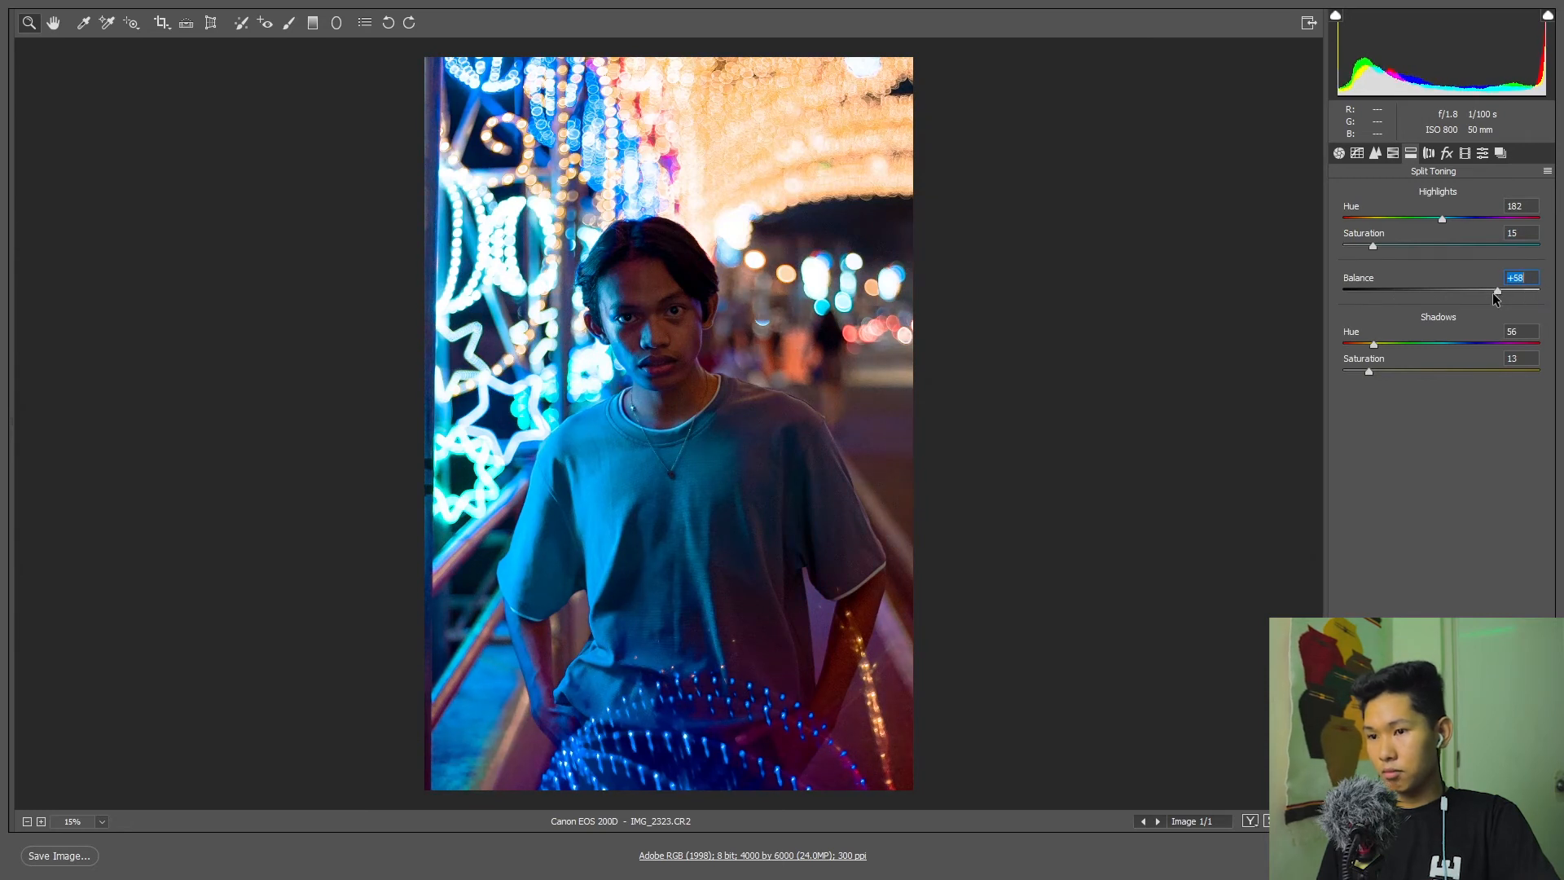
Enable chromatic aberration removal, and test the post-crop vignetting amount at -100 before settling on -7.
{"action": "left_click", "coordinate": [1429, 154]}
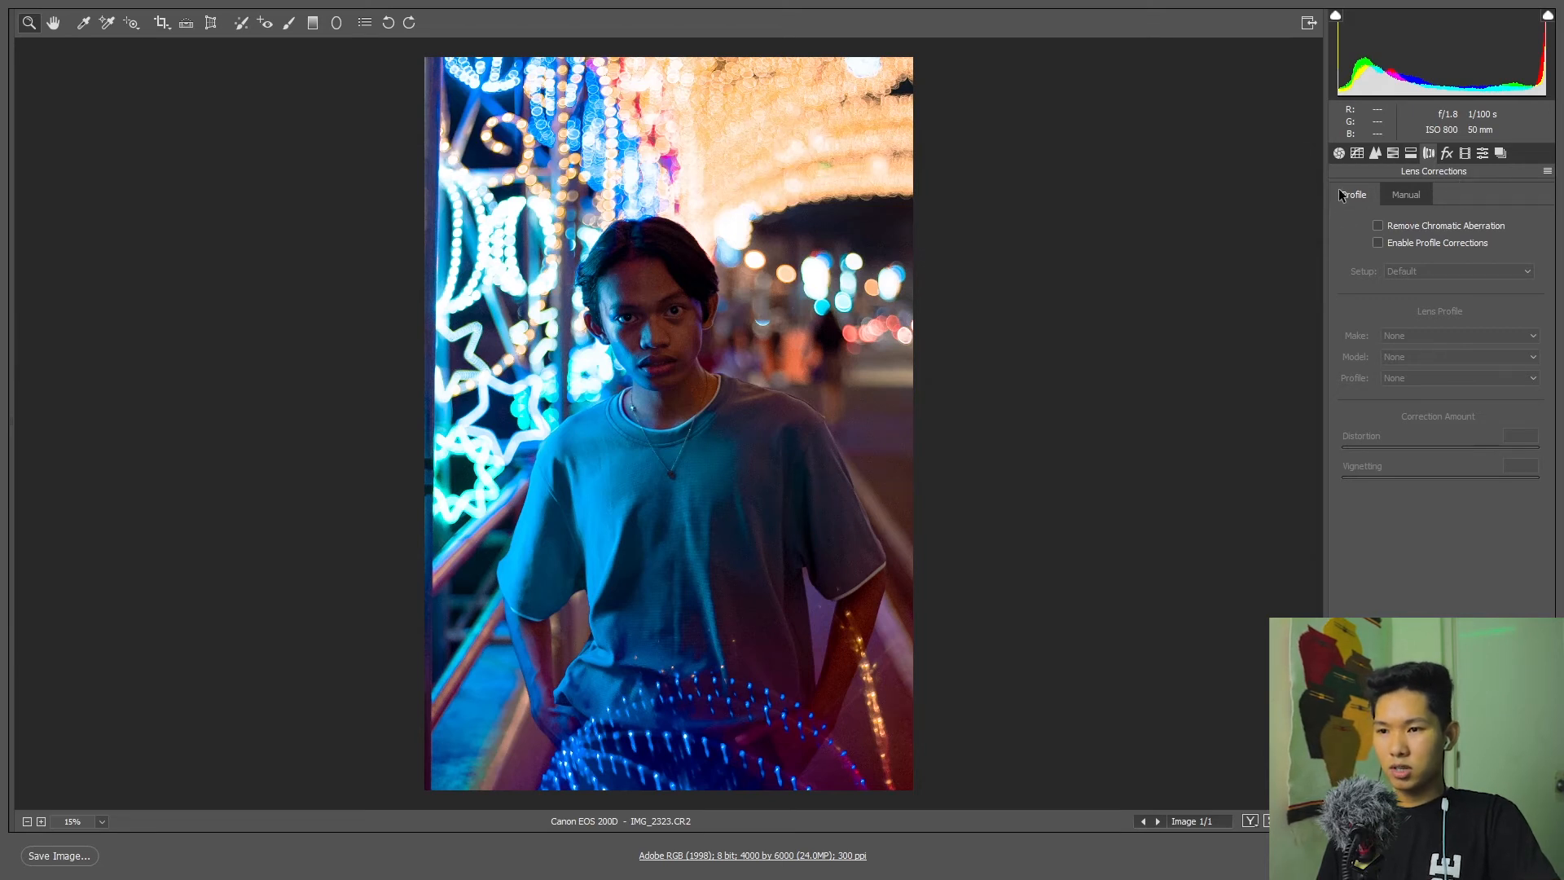
{"action": "left_click", "coordinate": [1378, 226]}
{"action": "left_click", "coordinate": [1446, 154]}
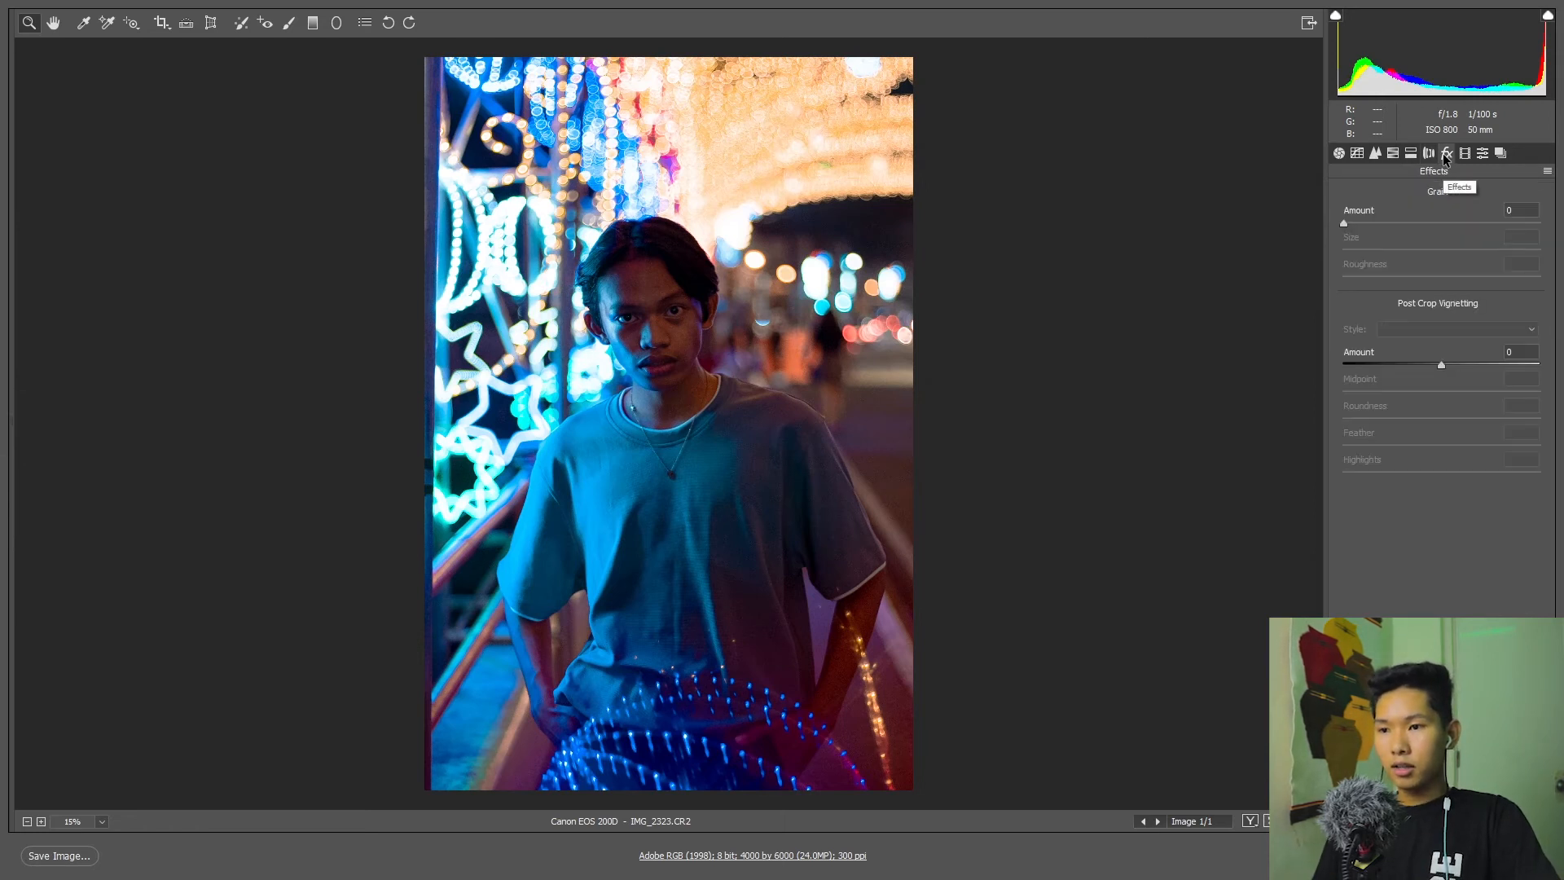
{"action": "left_click", "coordinate": [1440, 364]}
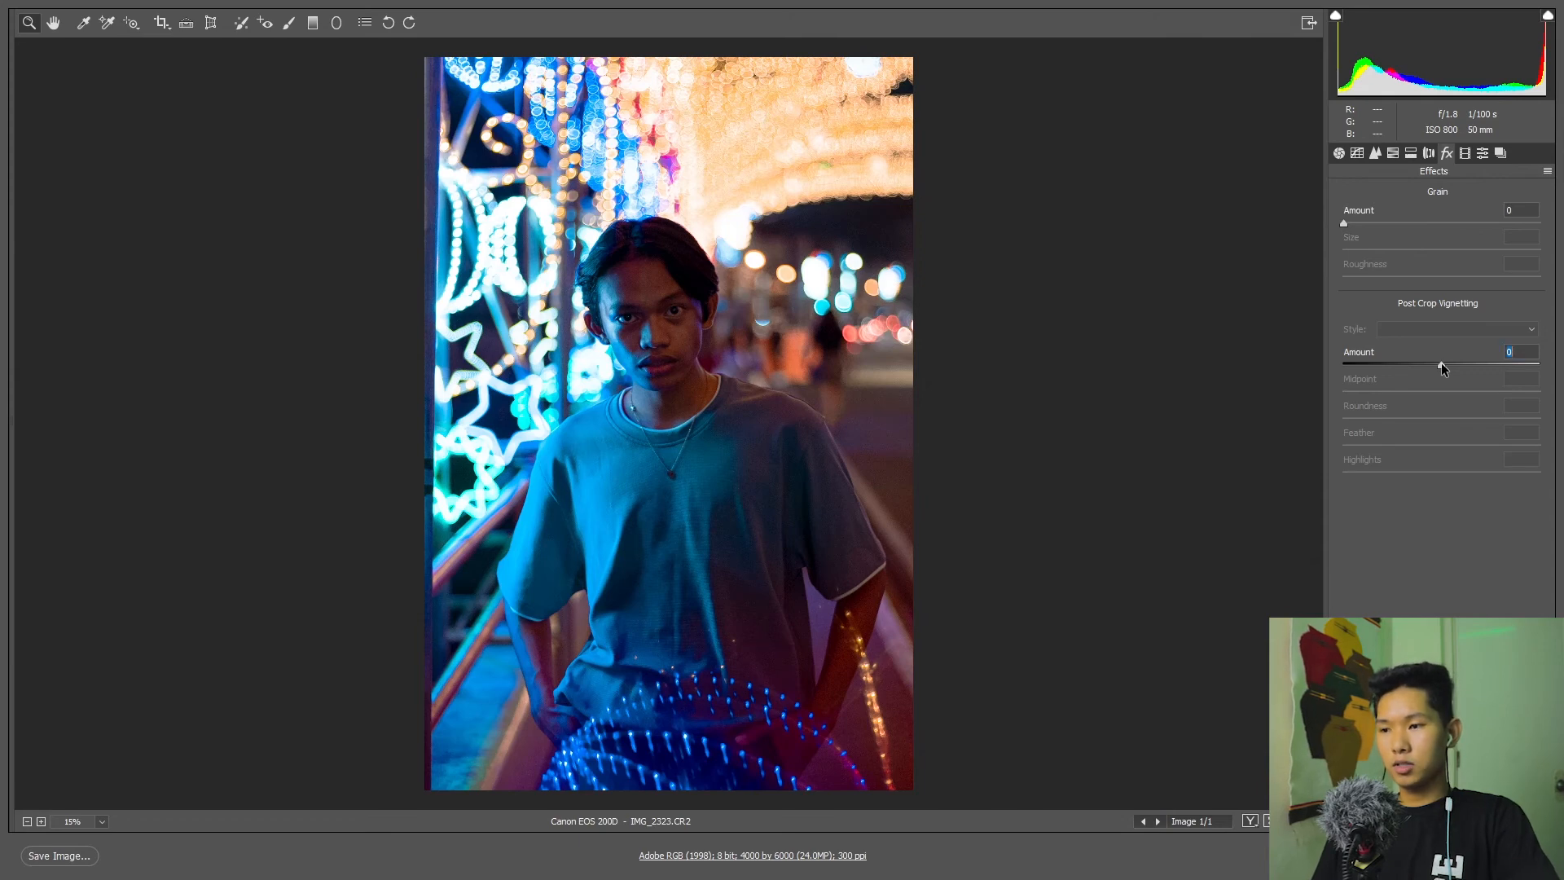
{"action": "left_click_drag", "start_coordinate": [1440, 364], "coordinate": [1293, 395]}
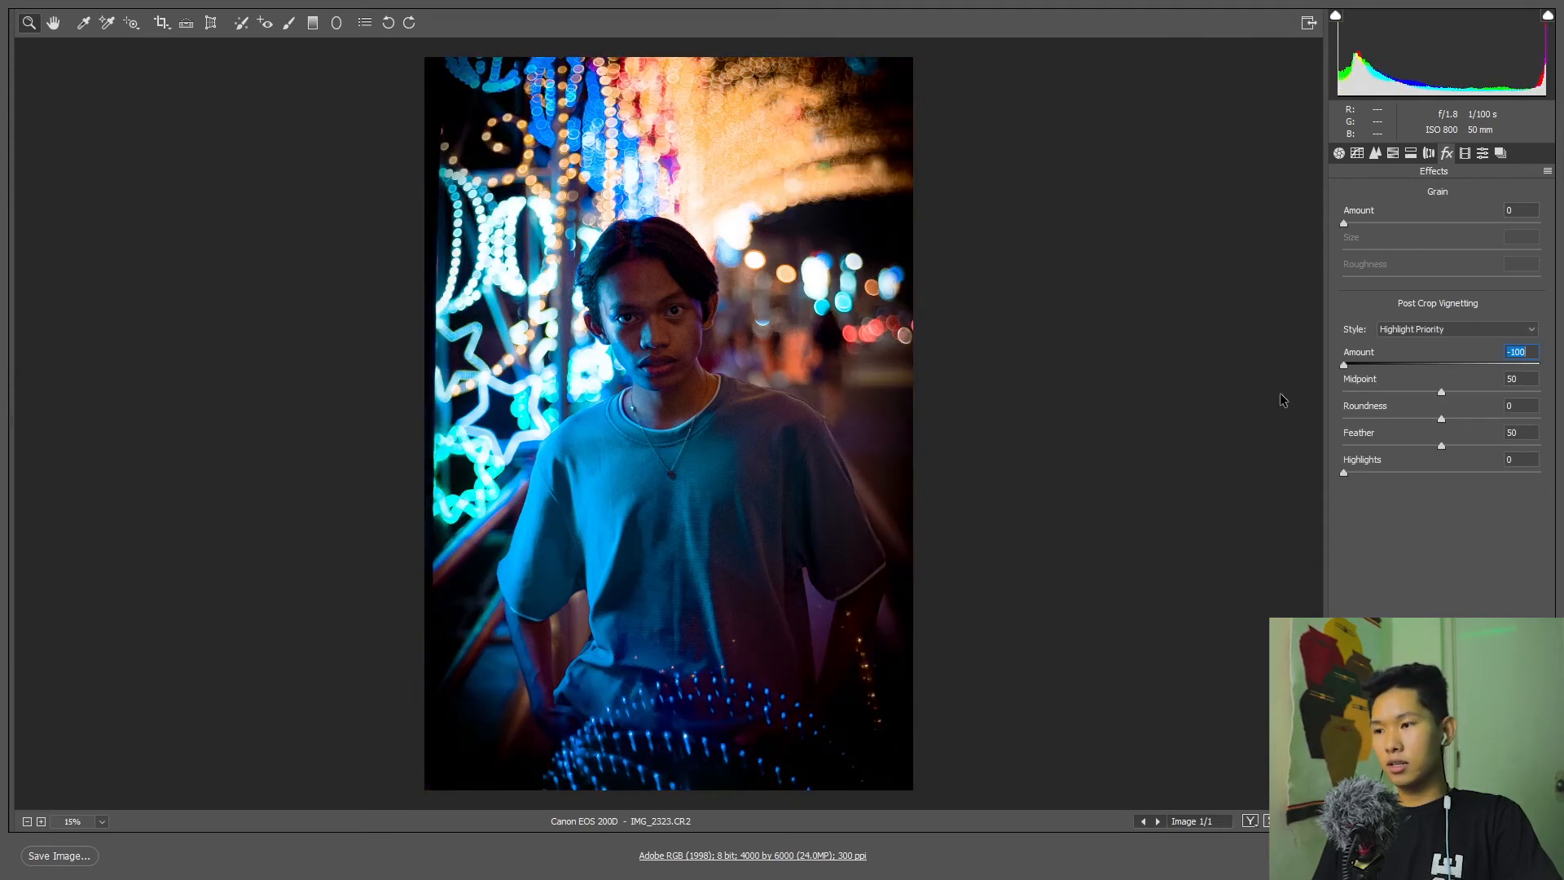
{"action": "left_click_drag", "start_coordinate": [1282, 399], "coordinate": [1433, 368]}
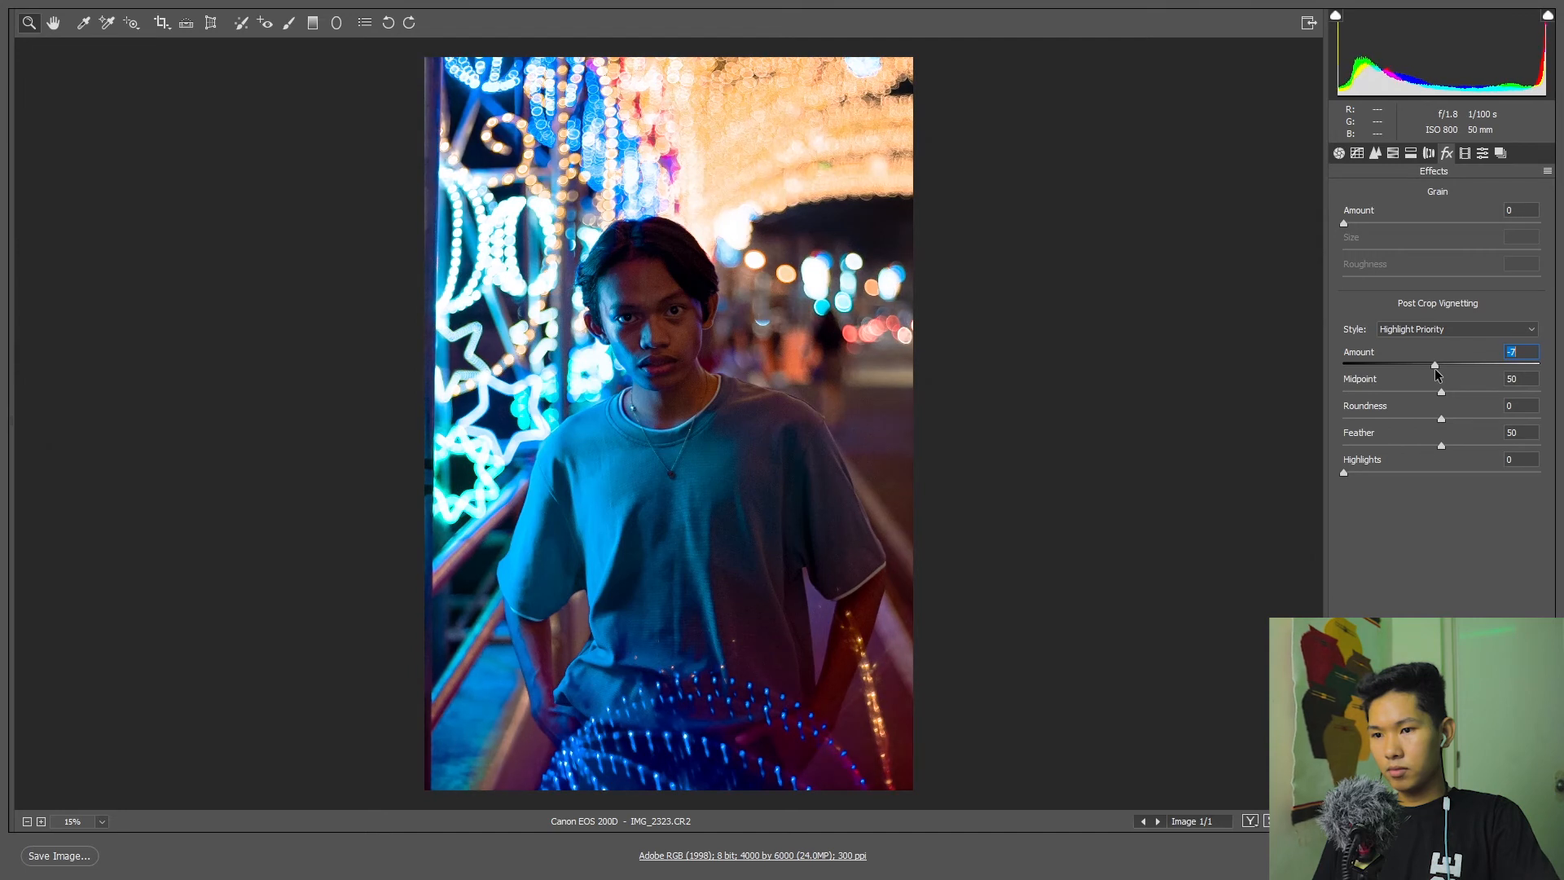
Readjust the basic tones to Shadows +43, Contrast -53, Highlights -28, Blacks -16 and Whites +24, and compare the grade with the original.
{"action": "left_click", "coordinate": [1341, 151]}
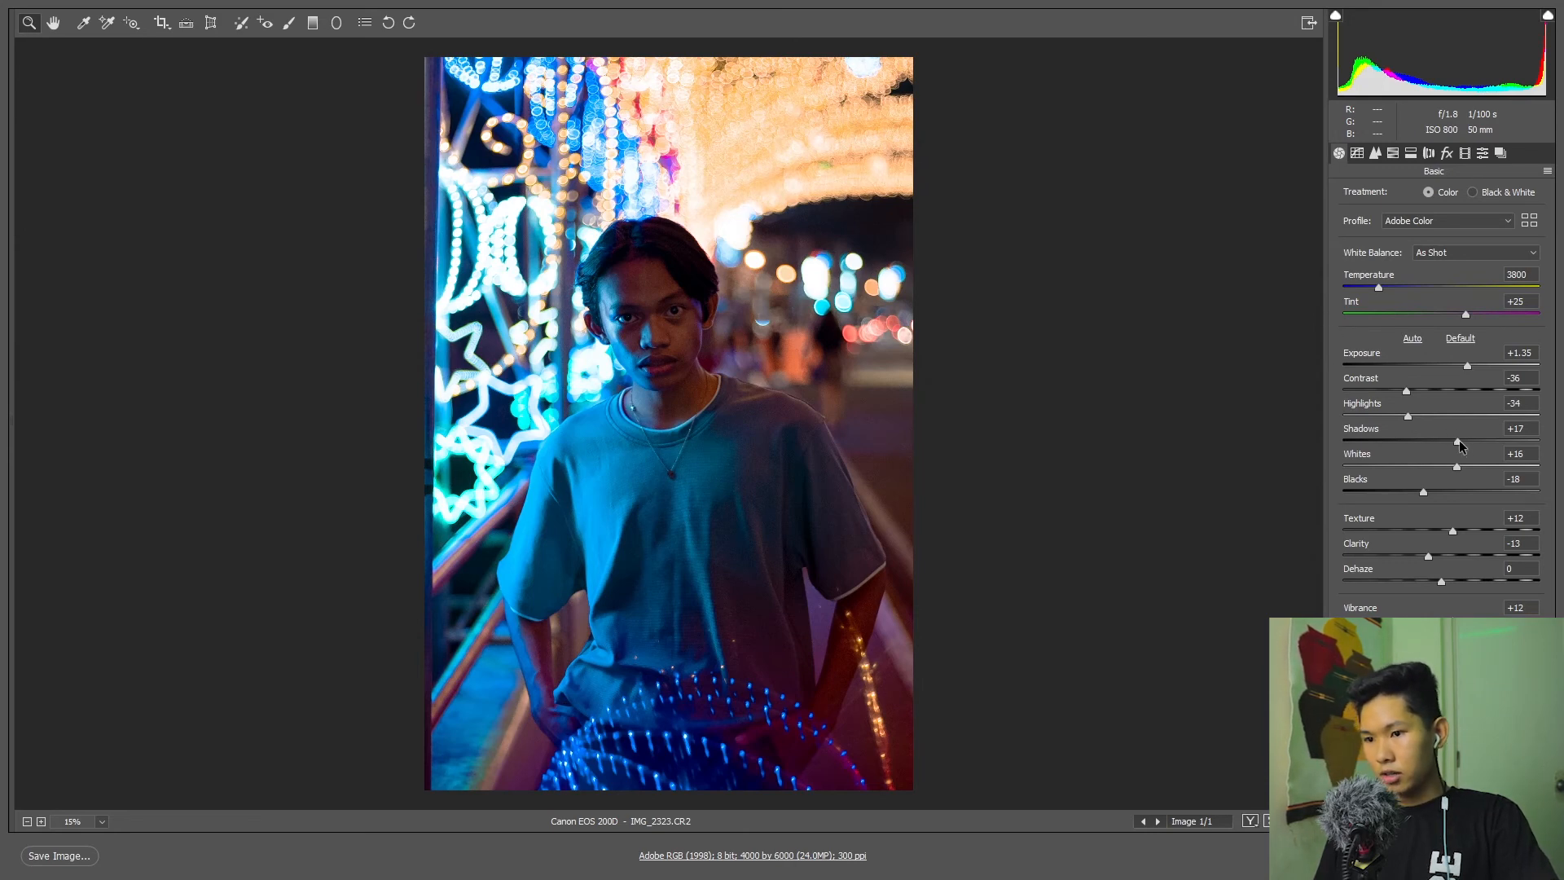
{"action": "left_click_drag", "start_coordinate": [1478, 438], "coordinate": [1483, 441]}
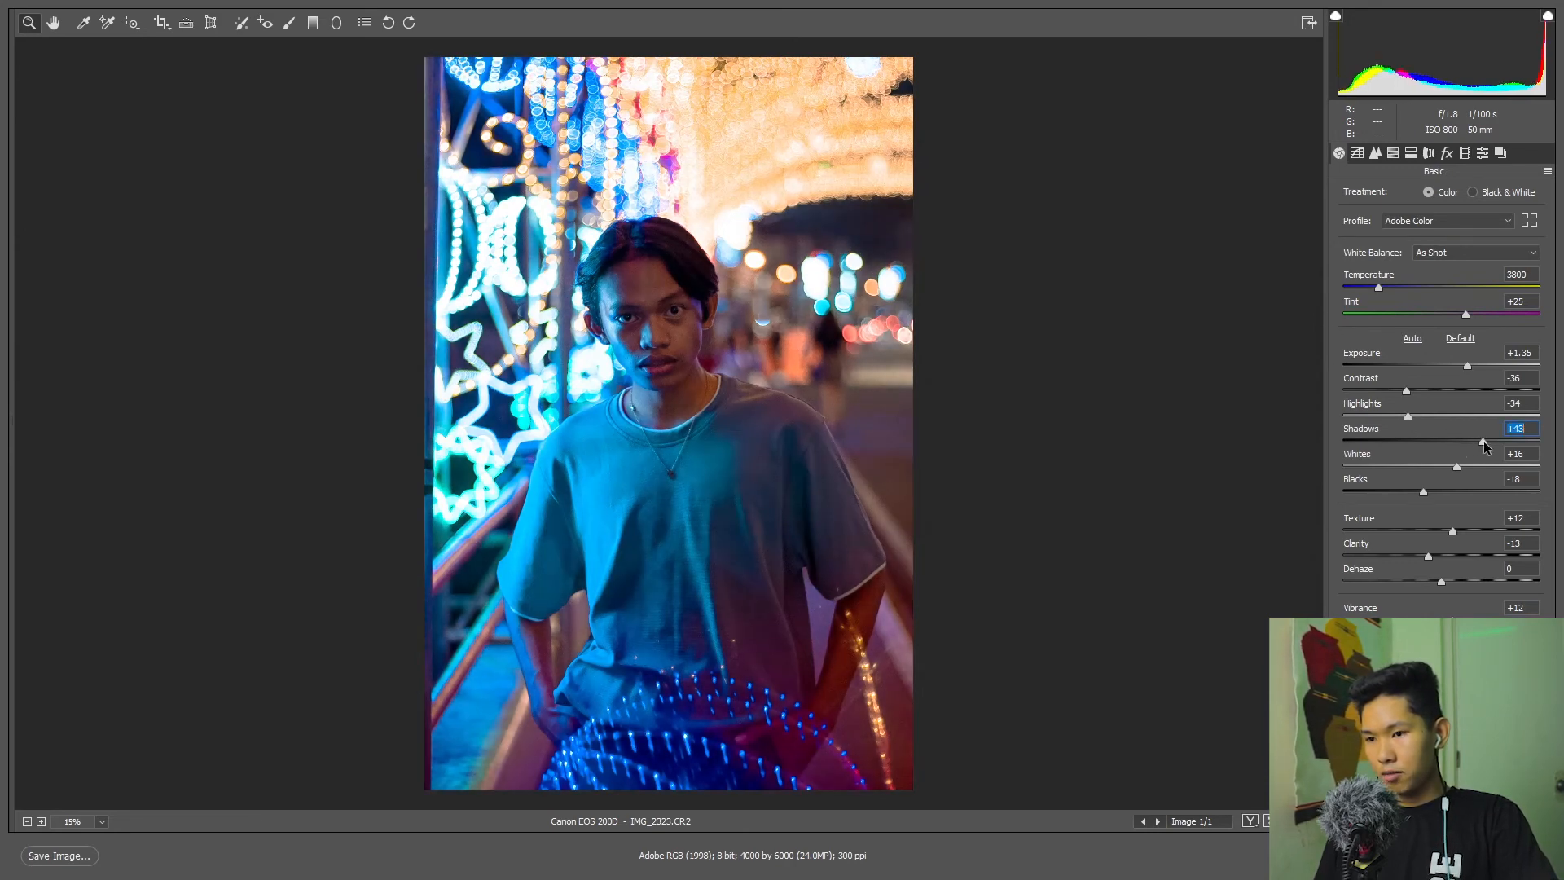
{"action": "mouse_move", "coordinate": [1406, 392]}
{"action": "left_mouse_down"}
{"action": "mouse_move", "coordinate": [1370, 417]}
{"action": "mouse_move", "coordinate": [1413, 418]}
{"action": "left_mouse_up"}
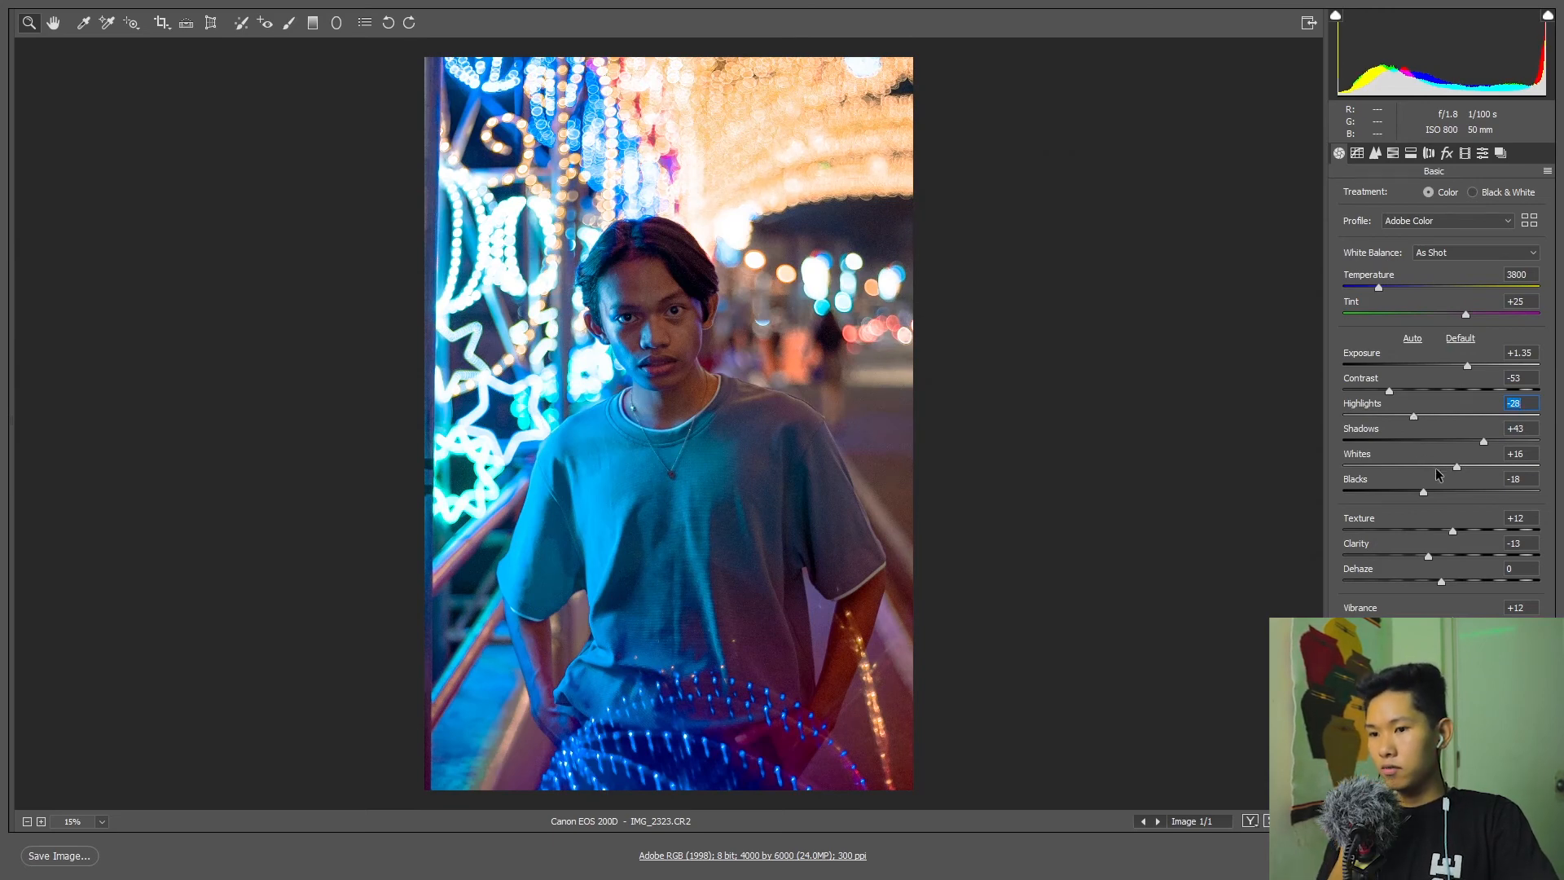
{"action": "left_click_drag", "start_coordinate": [1423, 491], "coordinate": [1464, 472]}
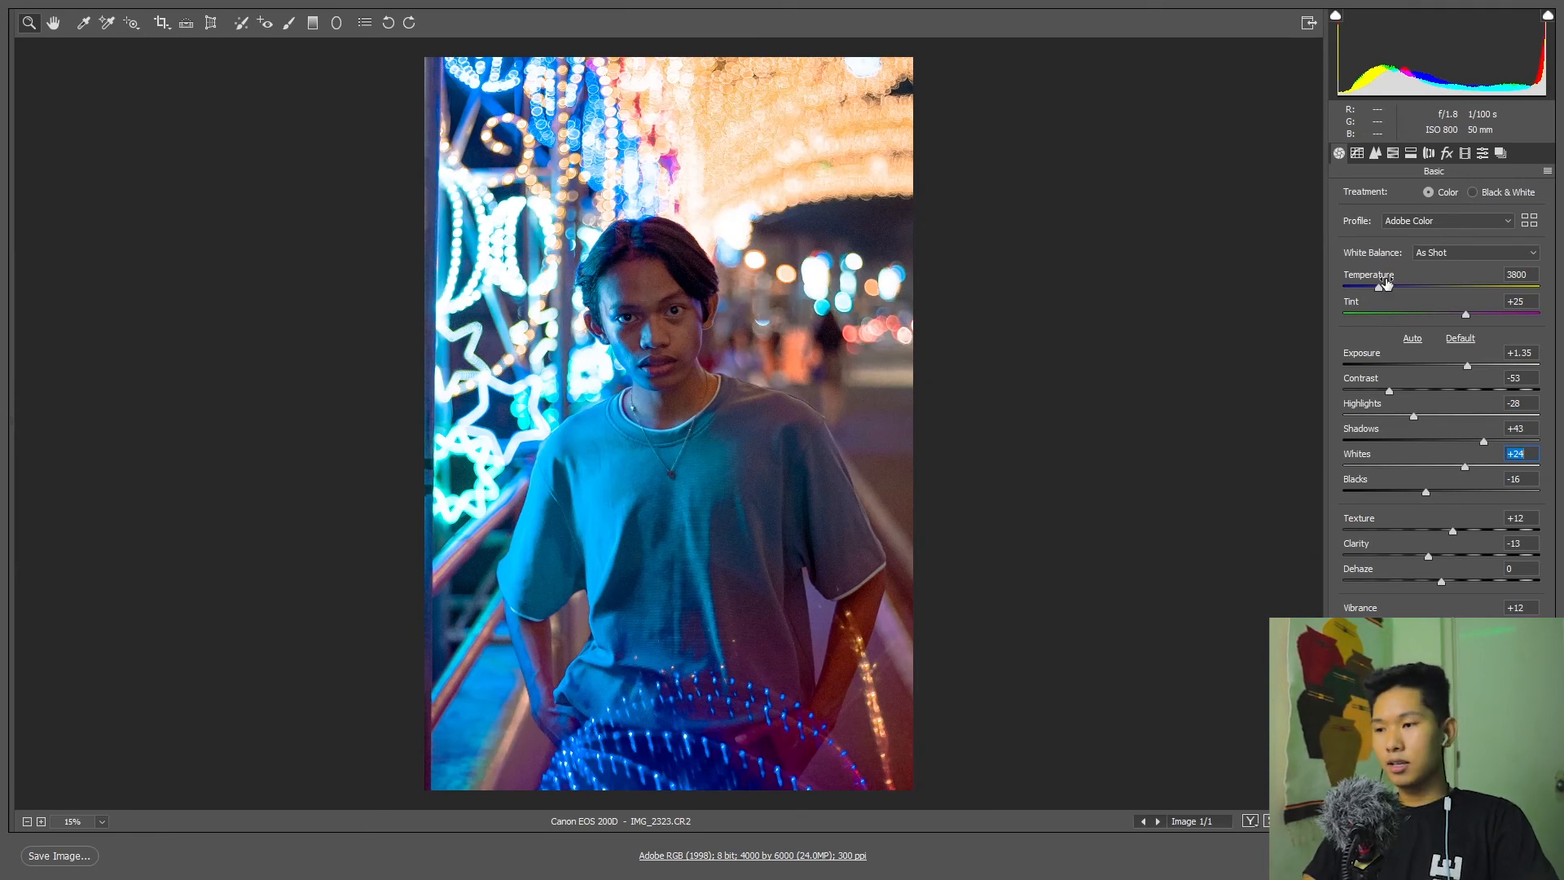
{"action": "key", "text": "p"}
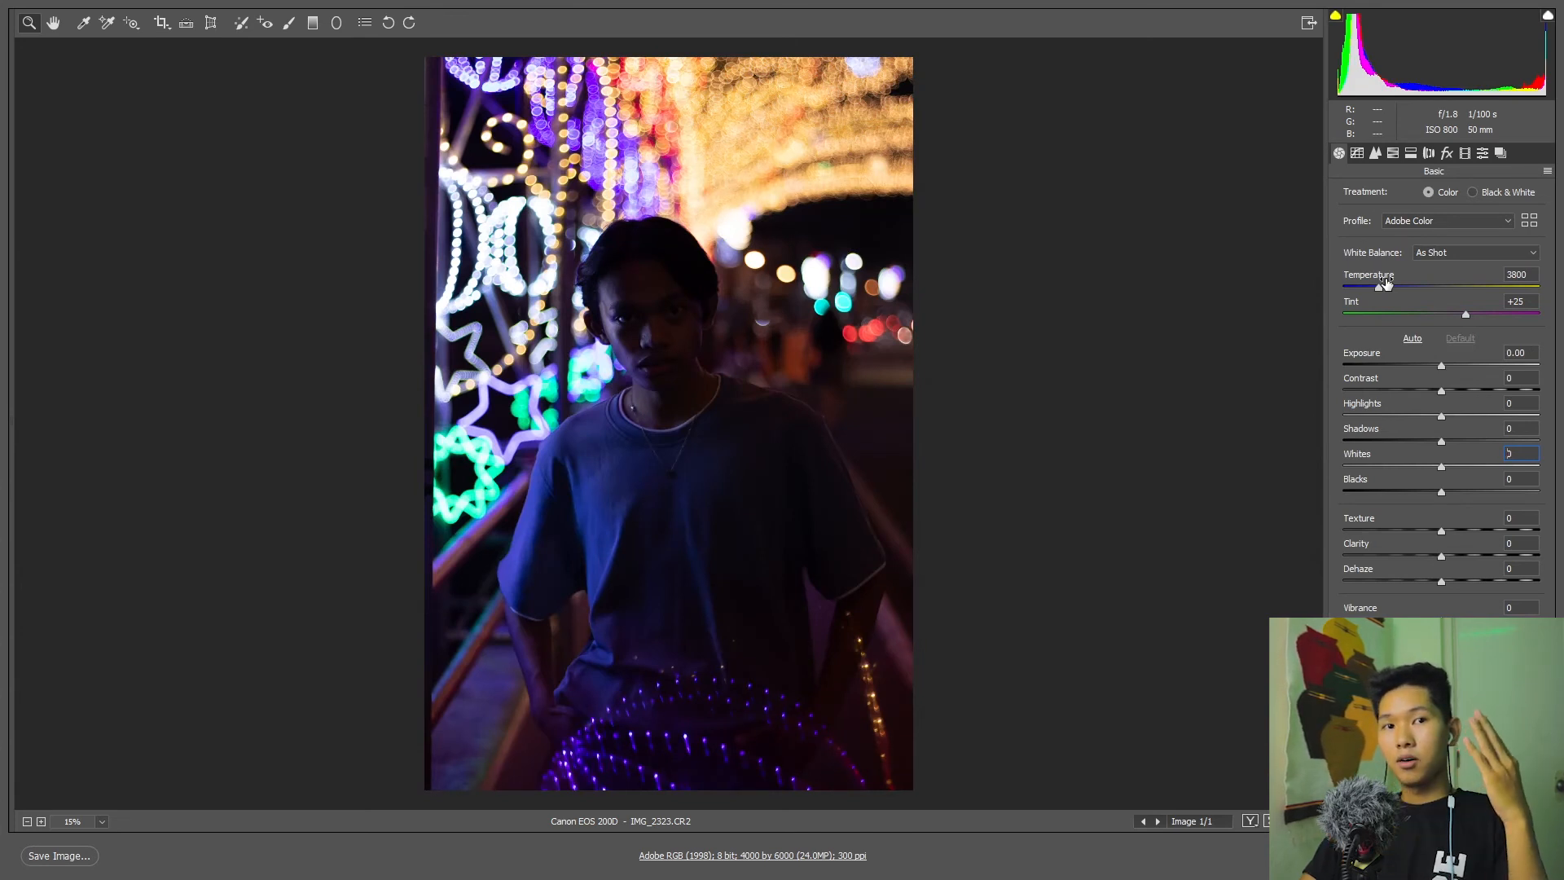
{"action": "key", "text": "p"}
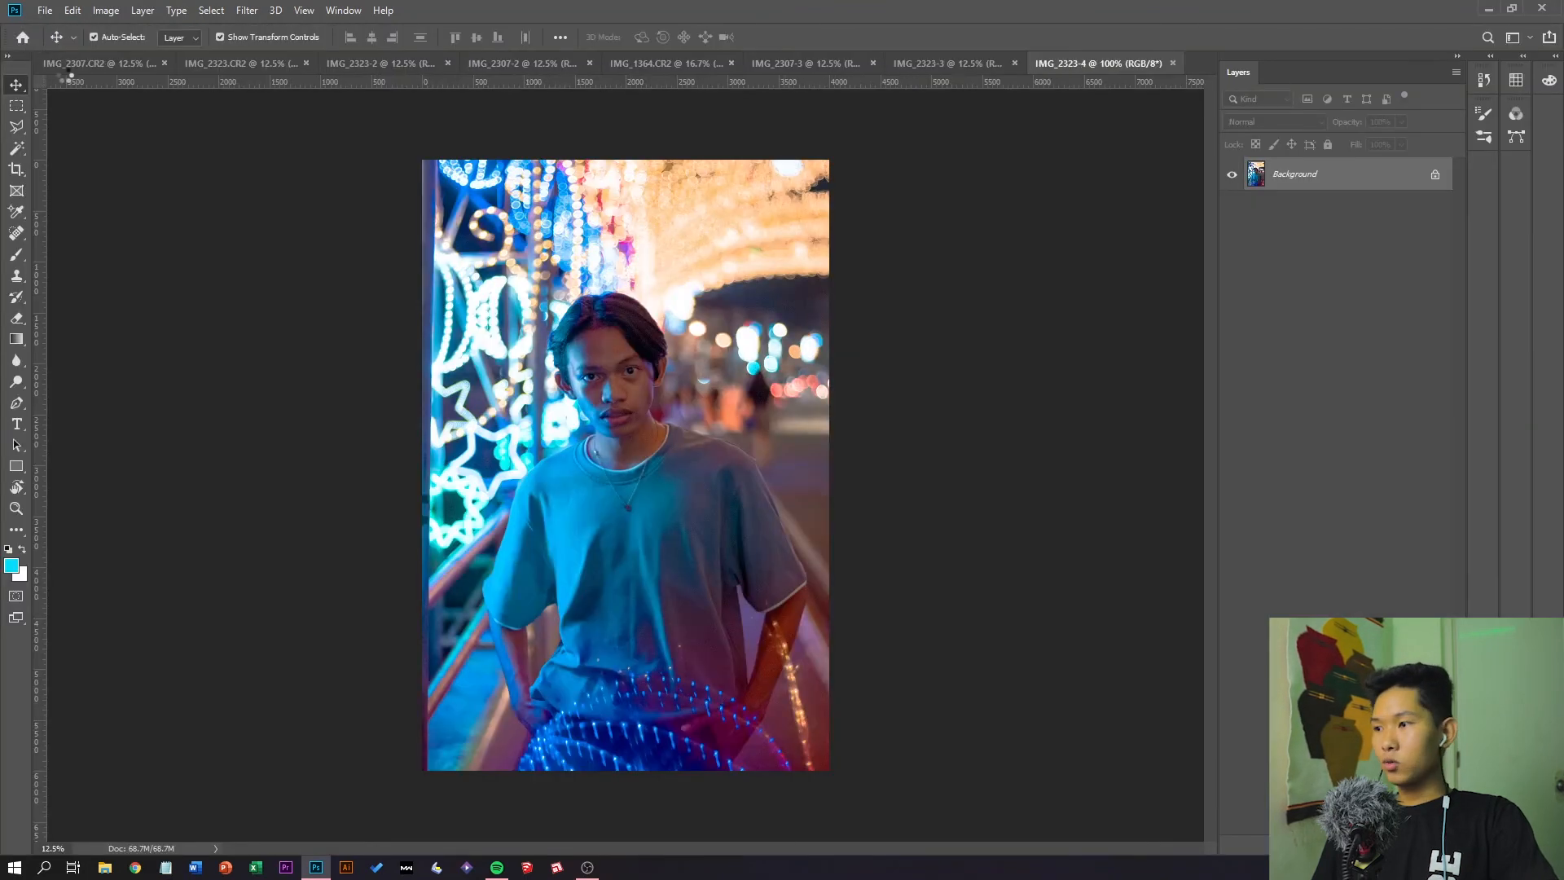
Open IMG_2307.CR2 from the recent files and raise its Shadows, Whites, Exposure, Texture and Vibrance while lowering Blacks and Clarity.
{"action": "left_click", "coordinate": [22, 38]}
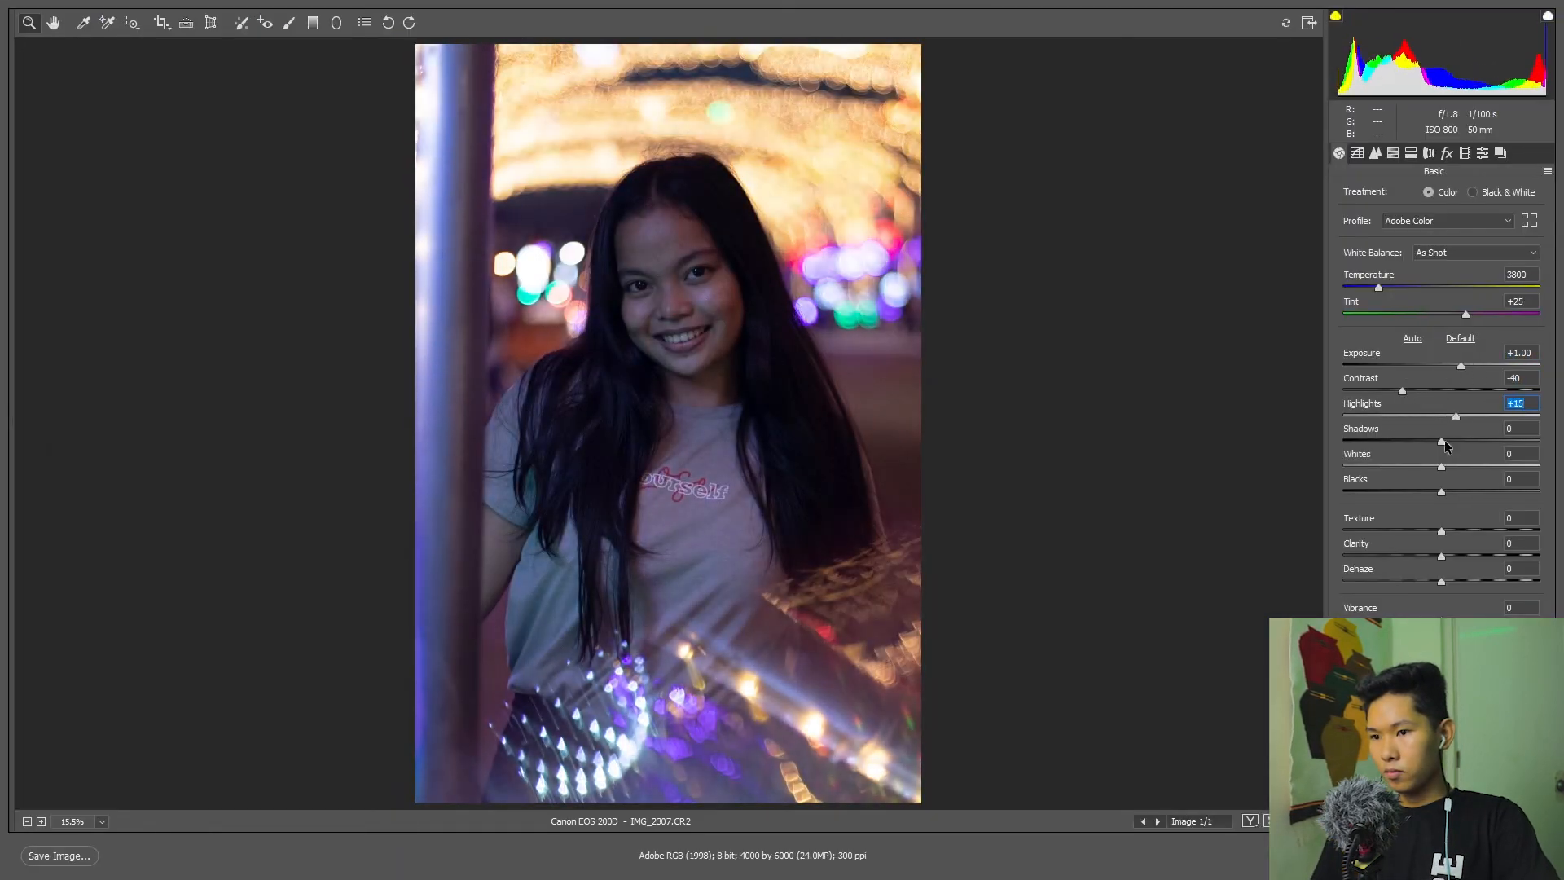
{"action": "left_click_drag", "start_coordinate": [1444, 440], "coordinate": [1486, 440]}
{"action": "left_click_drag", "start_coordinate": [1441, 467], "coordinate": [1462, 466]}
{"action": "left_click_drag", "start_coordinate": [1460, 366], "coordinate": [1464, 365]}
{"action": "left_click_drag", "start_coordinate": [1441, 492], "coordinate": [1428, 492]}
{"action": "left_click_drag", "start_coordinate": [1463, 366], "coordinate": [1468, 366]}
{"action": "left_click_drag", "start_coordinate": [1441, 531], "coordinate": [1449, 531]}
{"action": "left_click_drag", "start_coordinate": [1441, 556], "coordinate": [1431, 557]}
{"action": "left_click_drag", "start_coordinate": [1441, 621], "coordinate": [1455, 621]}
Set the second portrait's sharpening Amount to 150, and shift the Blues, Purples, Magentas and Aquas hues to negative values.
{"action": "left_click", "coordinate": [1375, 153]}
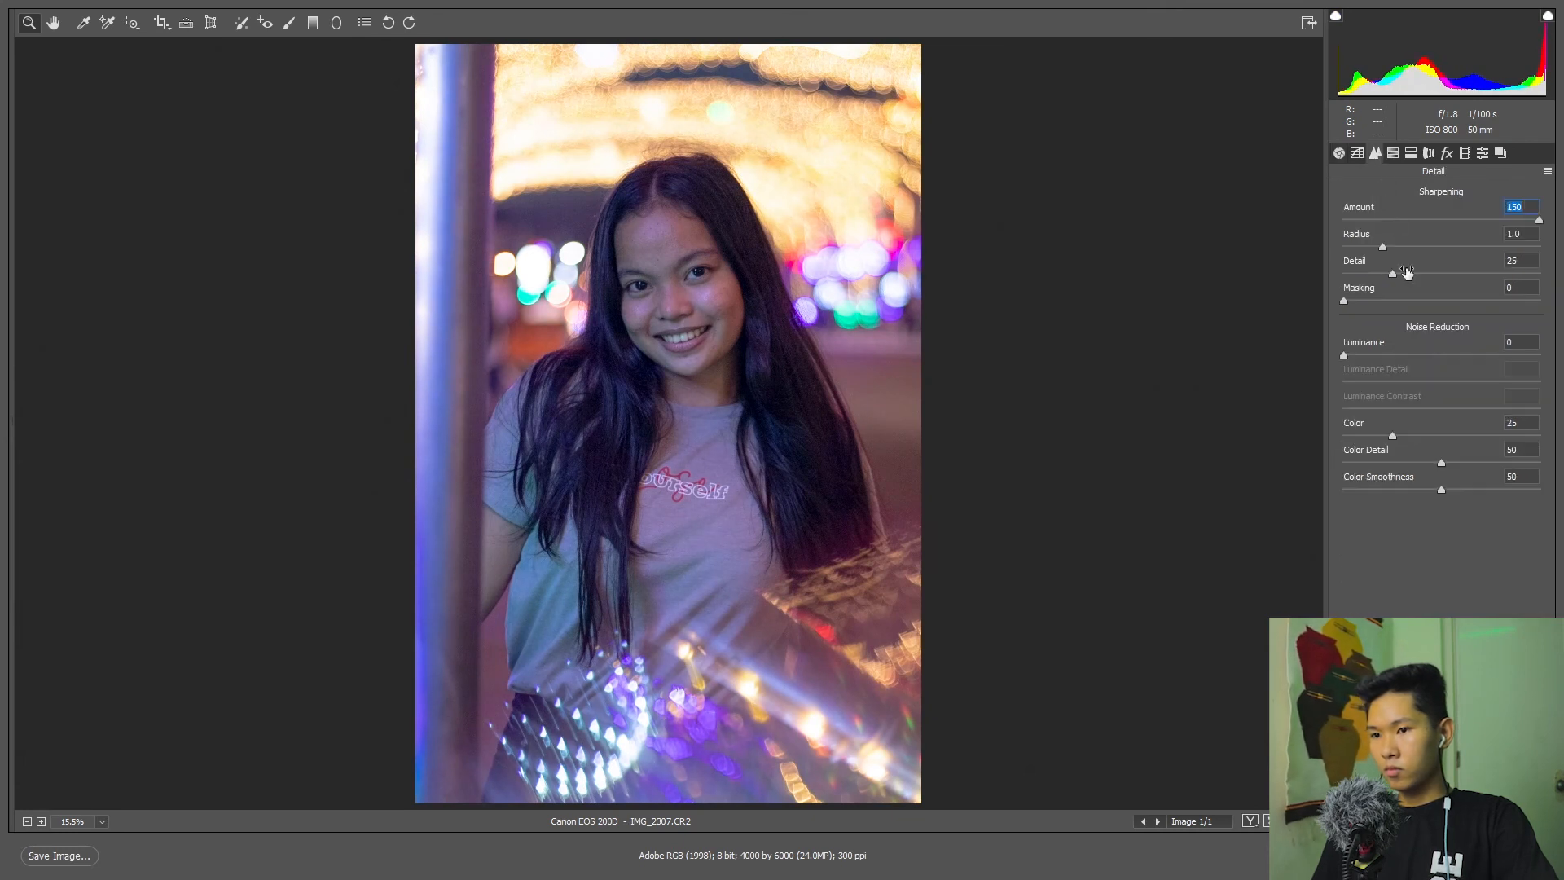
{"action": "left_click", "coordinate": [1393, 153]}
{"action": "left_click", "coordinate": [1348, 197]}
{"action": "left_click_drag", "start_coordinate": [1441, 390], "coordinate": [1377, 417]}
{"action": "left_click_drag", "start_coordinate": [1441, 444], "coordinate": [1400, 444]}
{"action": "left_click_drag", "start_coordinate": [1441, 363], "coordinate": [1433, 364]}
Raise the HSL saturation of Oranges, Aquas, Blues, Purples and Magentas in the second portrait.
{"action": "left_click", "coordinate": [1405, 197]}
{"action": "left_click_drag", "start_coordinate": [1441, 283], "coordinate": [1476, 282]}
{"action": "left_click_drag", "start_coordinate": [1441, 364], "coordinate": [1444, 364]}
{"action": "left_click_drag", "start_coordinate": [1441, 390], "coordinate": [1455, 446]}
Adjust the second portrait's HSL luminance, lowering the warm Oranges and Yellows and raising Aquas, Blues, Purples and Magentas.
{"action": "left_click", "coordinate": [1473, 196]}
{"action": "left_click_drag", "start_coordinate": [1441, 283], "coordinate": [1422, 309]}
{"action": "left_click_drag", "start_coordinate": [1441, 336], "coordinate": [1441, 336]}
{"action": "left_click_drag", "start_coordinate": [1441, 363], "coordinate": [1472, 390]}
{"action": "left_click_drag", "start_coordinate": [1441, 417], "coordinate": [1452, 446]}
Split-tone the second portrait by setting the highlights' hue and saturation and tinting the shadows teal.
{"action": "left_click", "coordinate": [1411, 155]}
{"action": "left_click_drag", "start_coordinate": [1343, 246], "coordinate": [1411, 246]}
{"action": "left_click_drag", "start_coordinate": [1343, 219], "coordinate": [1369, 246]}
{"action": "left_click_drag", "start_coordinate": [1344, 371], "coordinate": [1416, 371]}
{"action": "left_click_drag", "start_coordinate": [1344, 344], "coordinate": [1445, 344]}
{"action": "mouse_move", "coordinate": [1416, 372]}
{"action": "left_mouse_down"}
{"action": "mouse_move", "coordinate": [1368, 372]}
{"action": "mouse_move", "coordinate": [1422, 364]}
{"action": "left_mouse_up"}
{"action": "left_click", "coordinate": [1429, 153]}
{"action": "left_click", "coordinate": [1447, 154]}
{"action": "left_click", "coordinate": [1339, 153]}
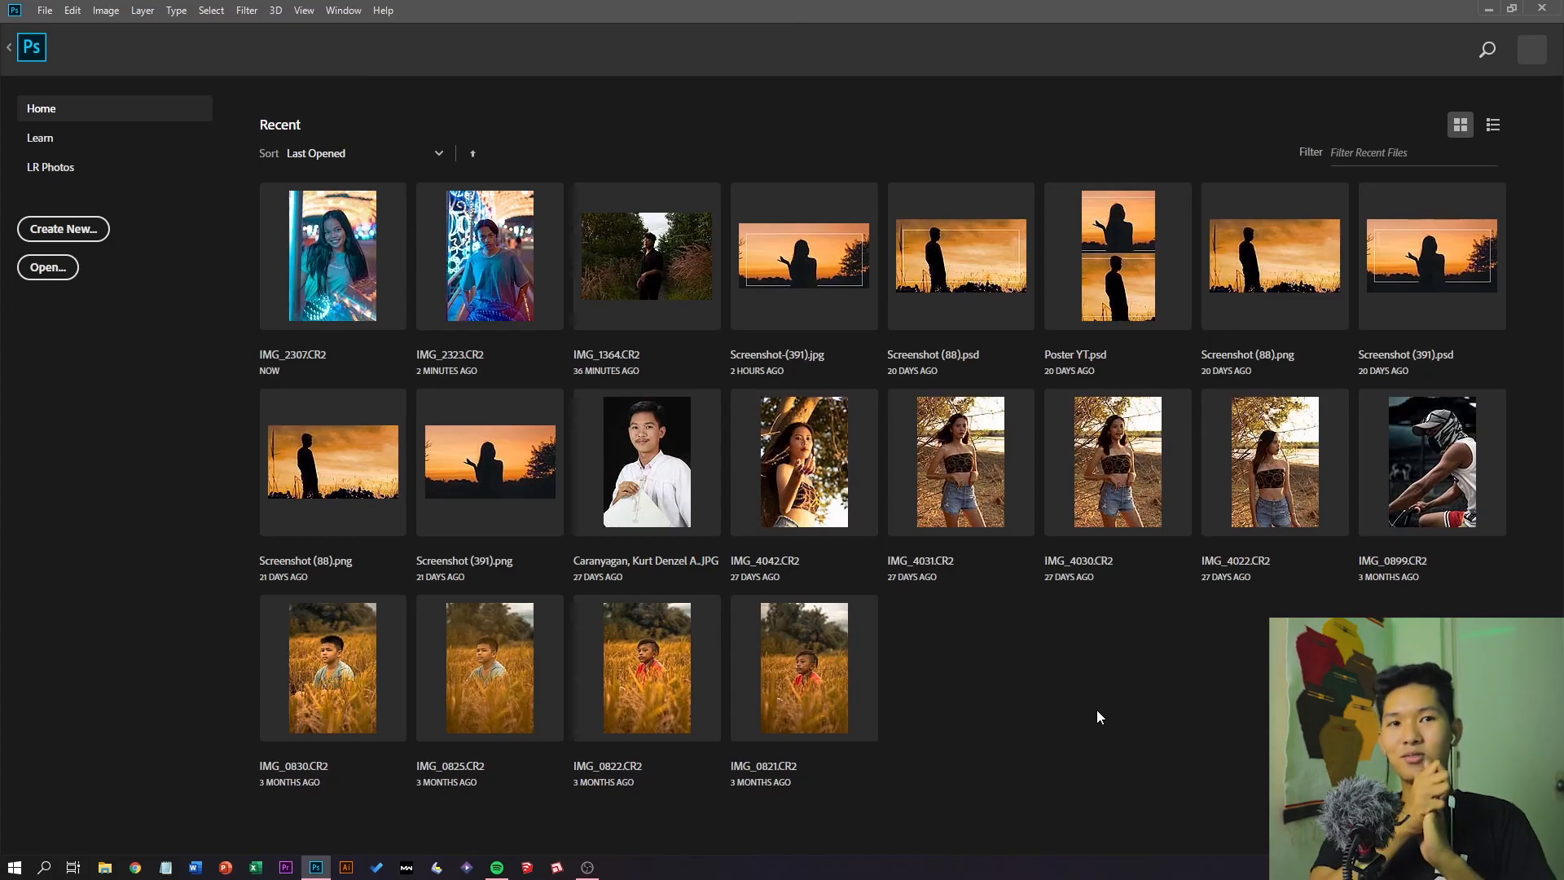